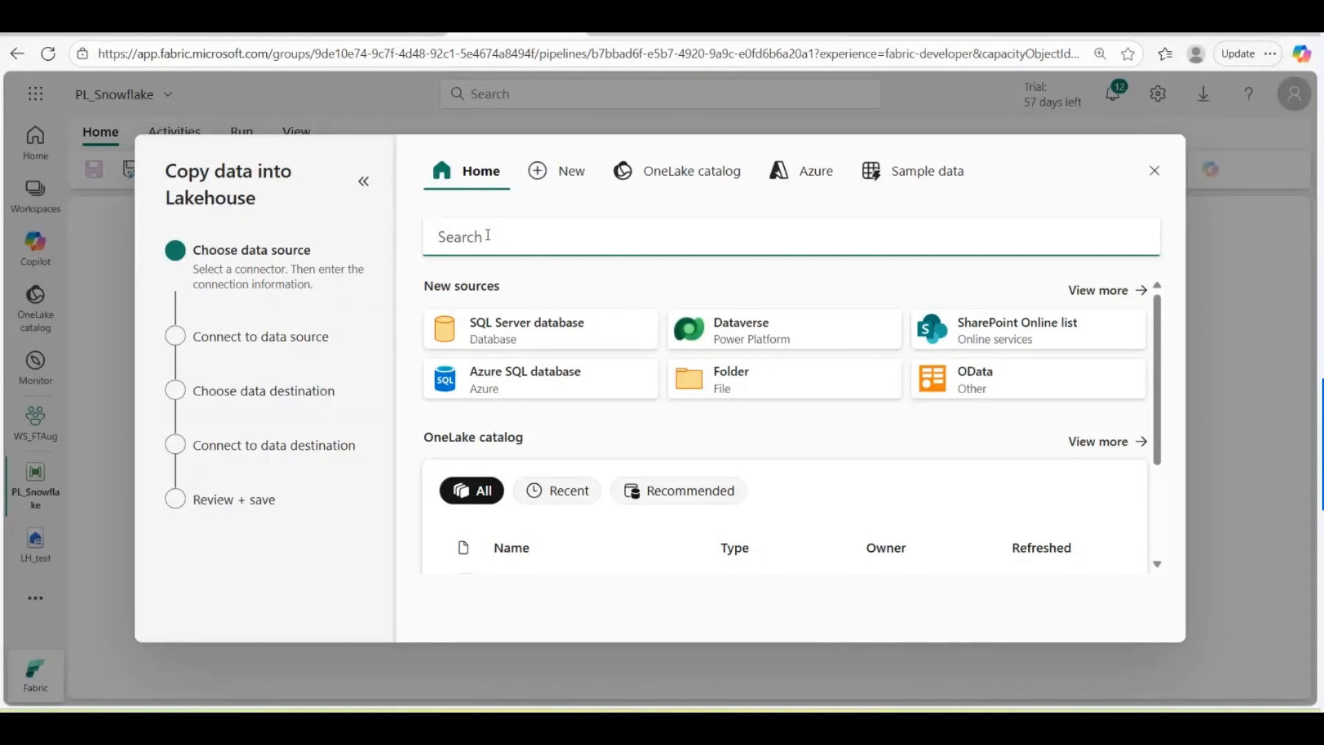
Step: Search the data sources for 'snow' to list the Snowflake and ServiceNow connectors
text(snow)
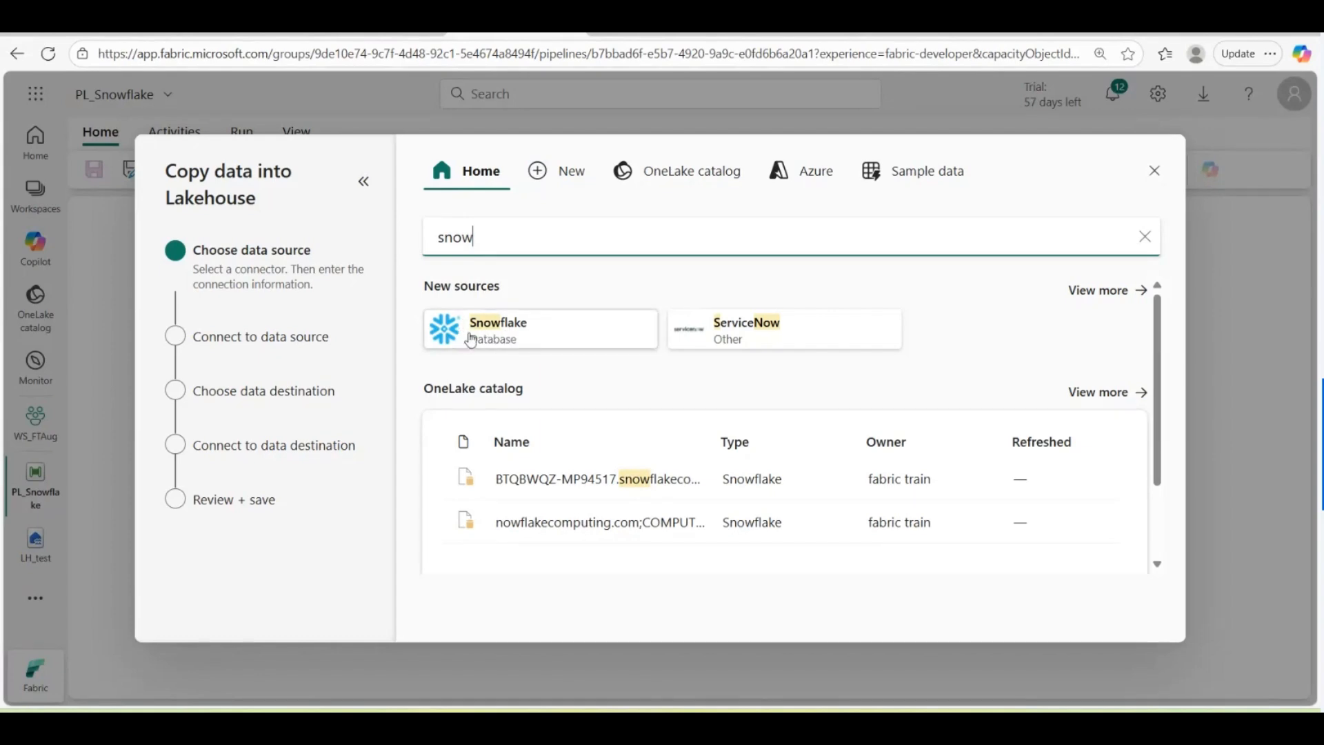
Step: Pick Snowflake as the source, focus its Server field, then go to the Snowflake browser tab
click(500, 343)
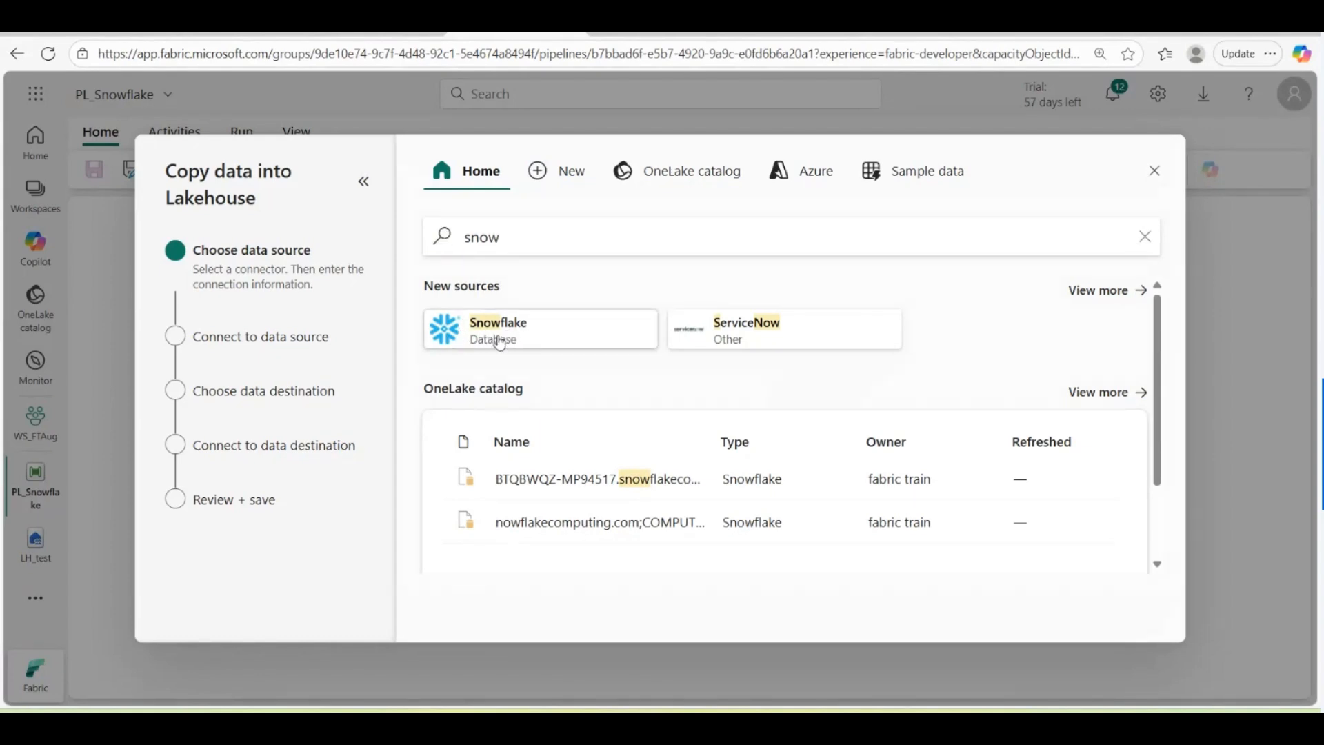
click(719, 257)
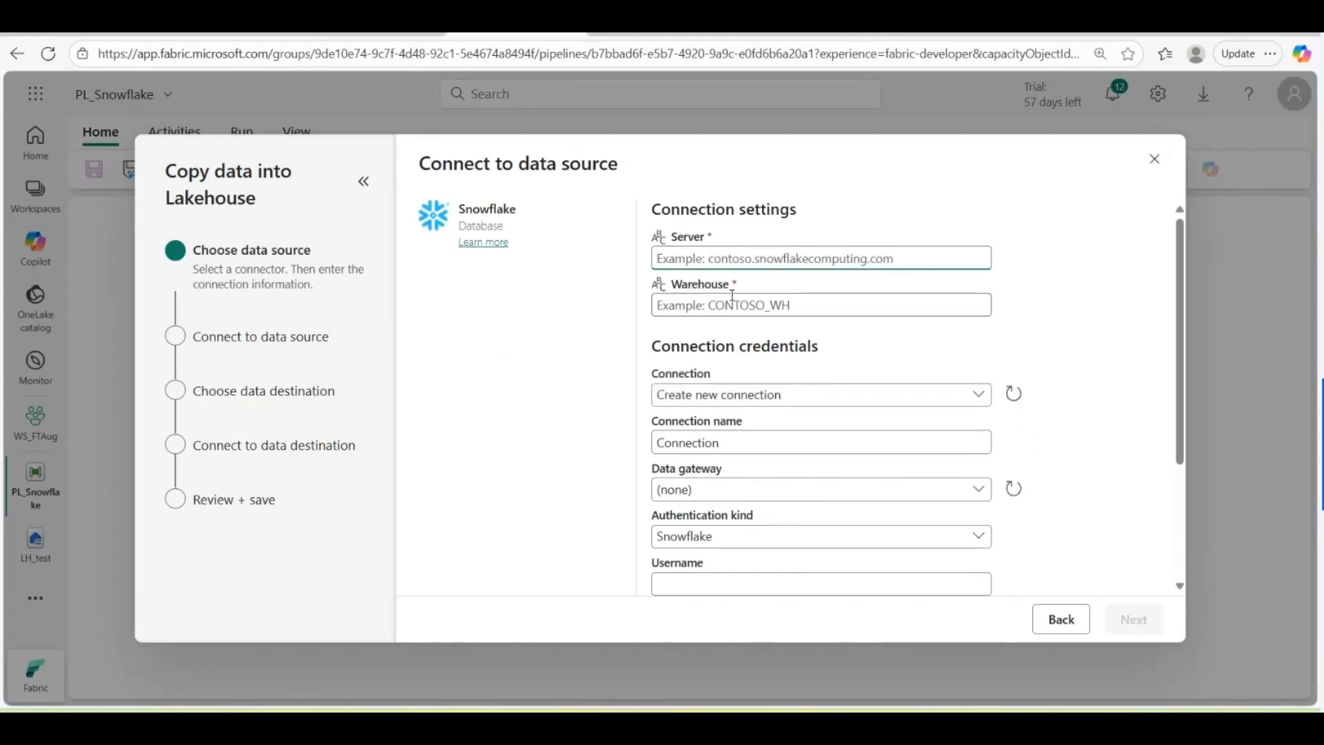
click(648, 32)
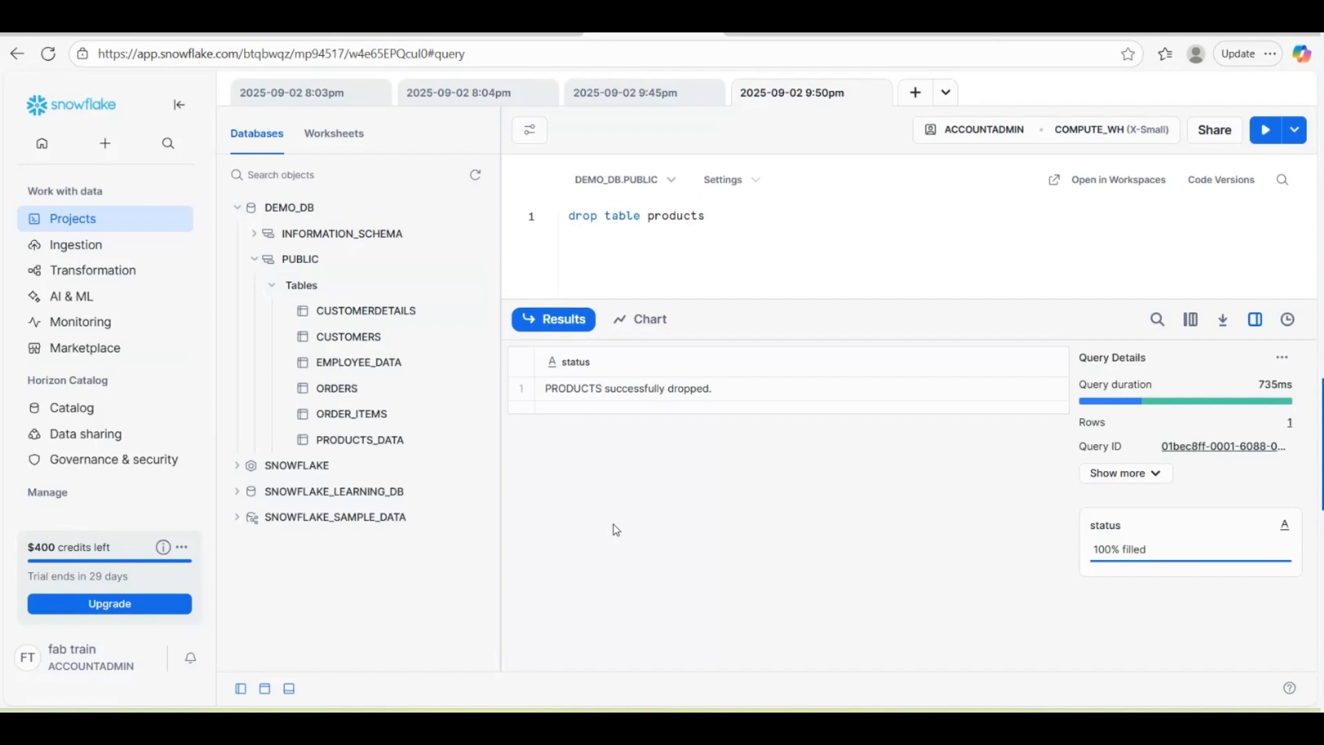
Step: Start a new Snowflake worksheet, then go through Admin Cost management to the Accounts list
mouse_move(82, 218)
click(262, 239)
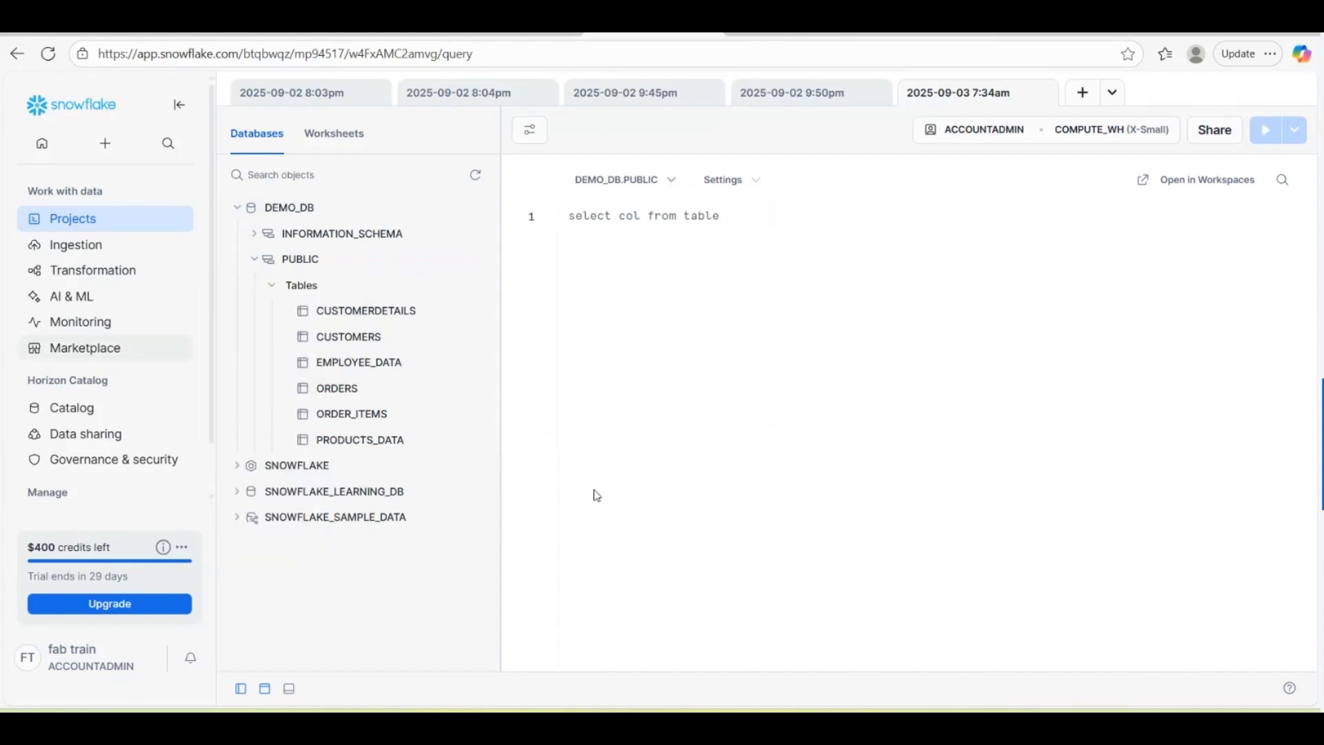
scroll(138, 331, down, 1)
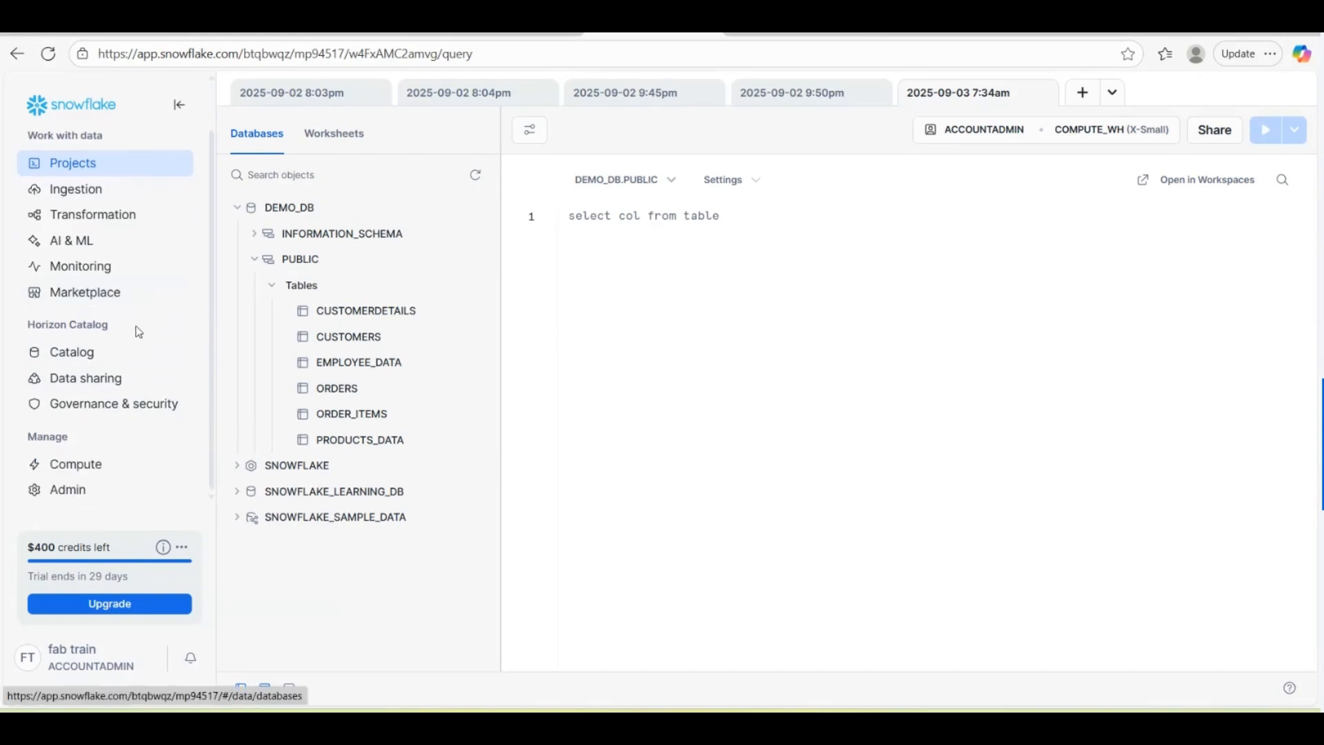
mouse_move(77, 495)
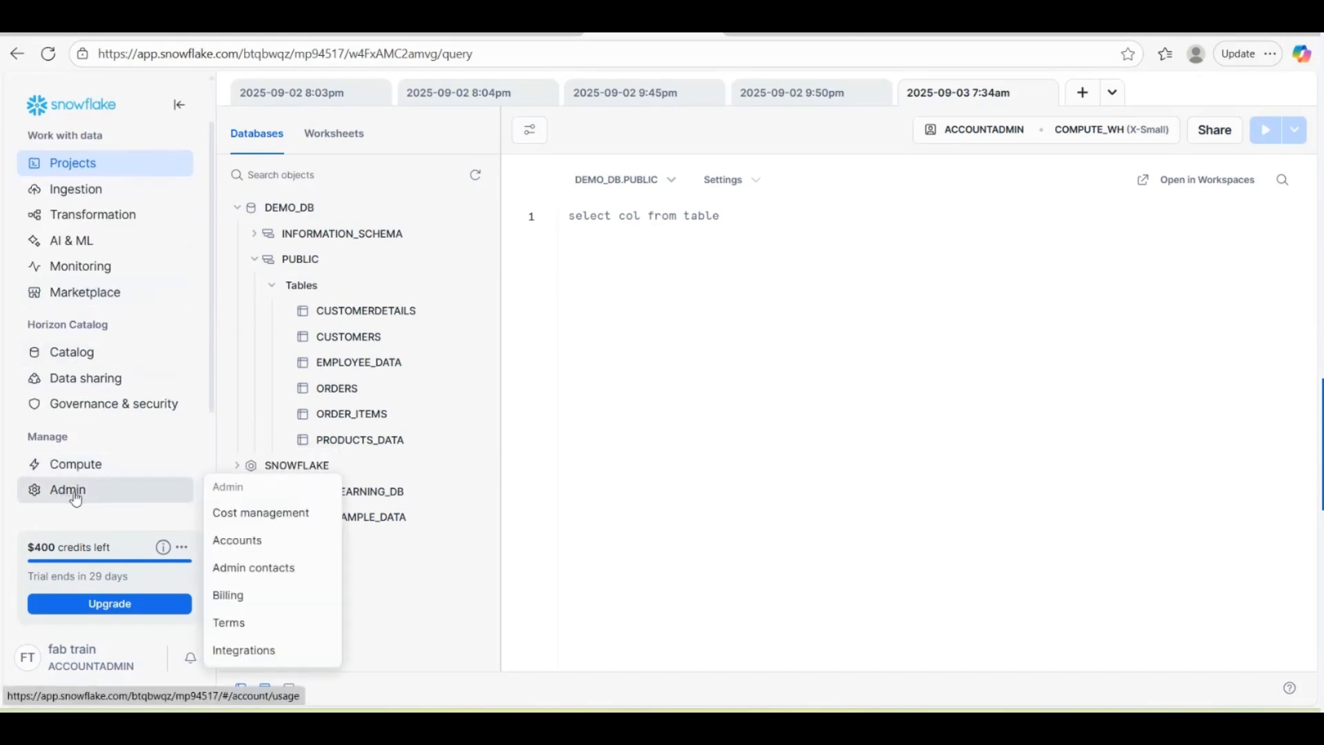
click(75, 497)
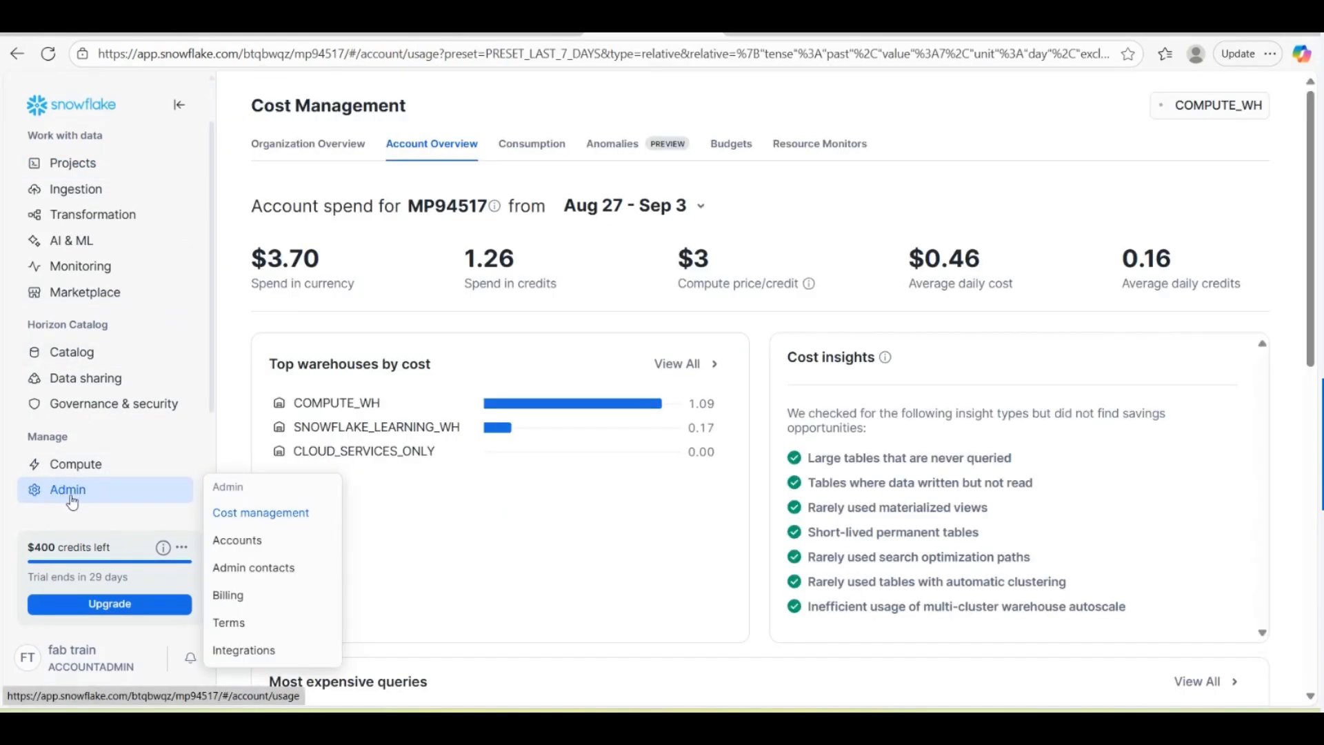
click(237, 541)
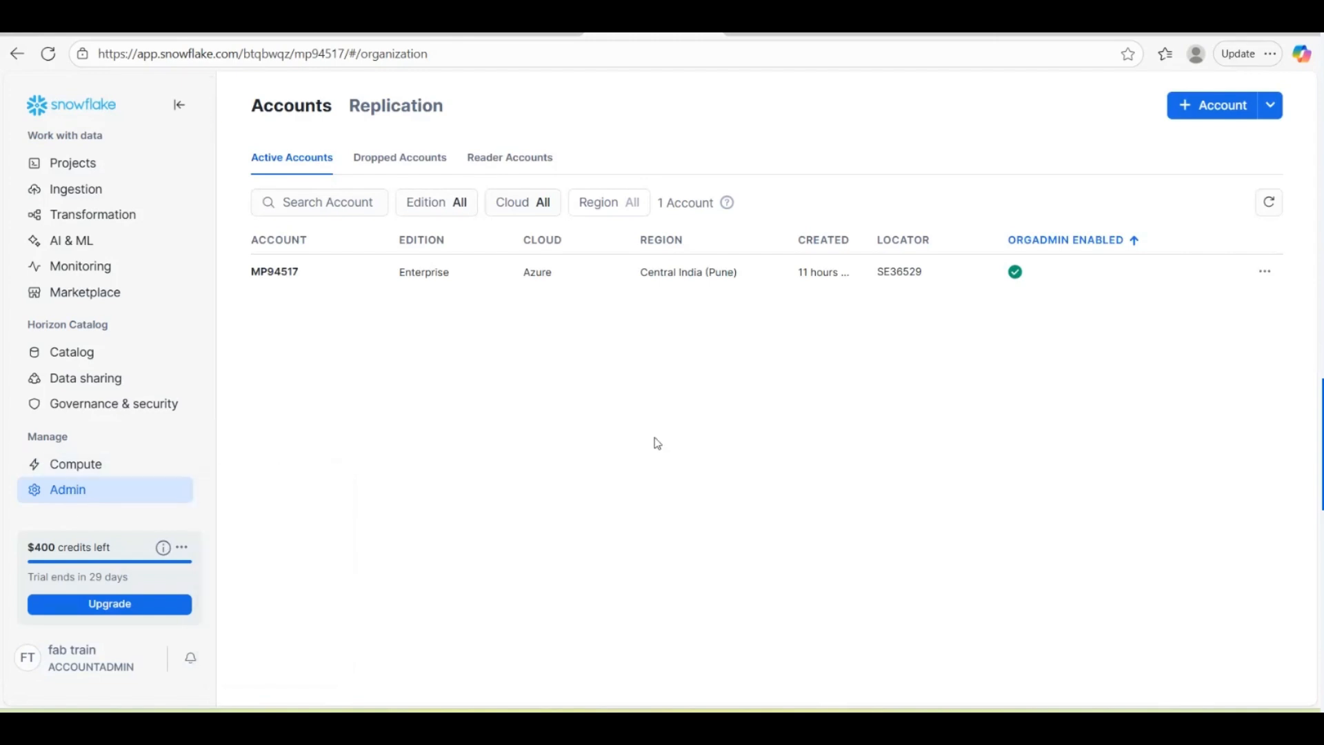
Step: Open Manage URLs from the account's actions menu on the Accounts list
mouse_move(66, 498)
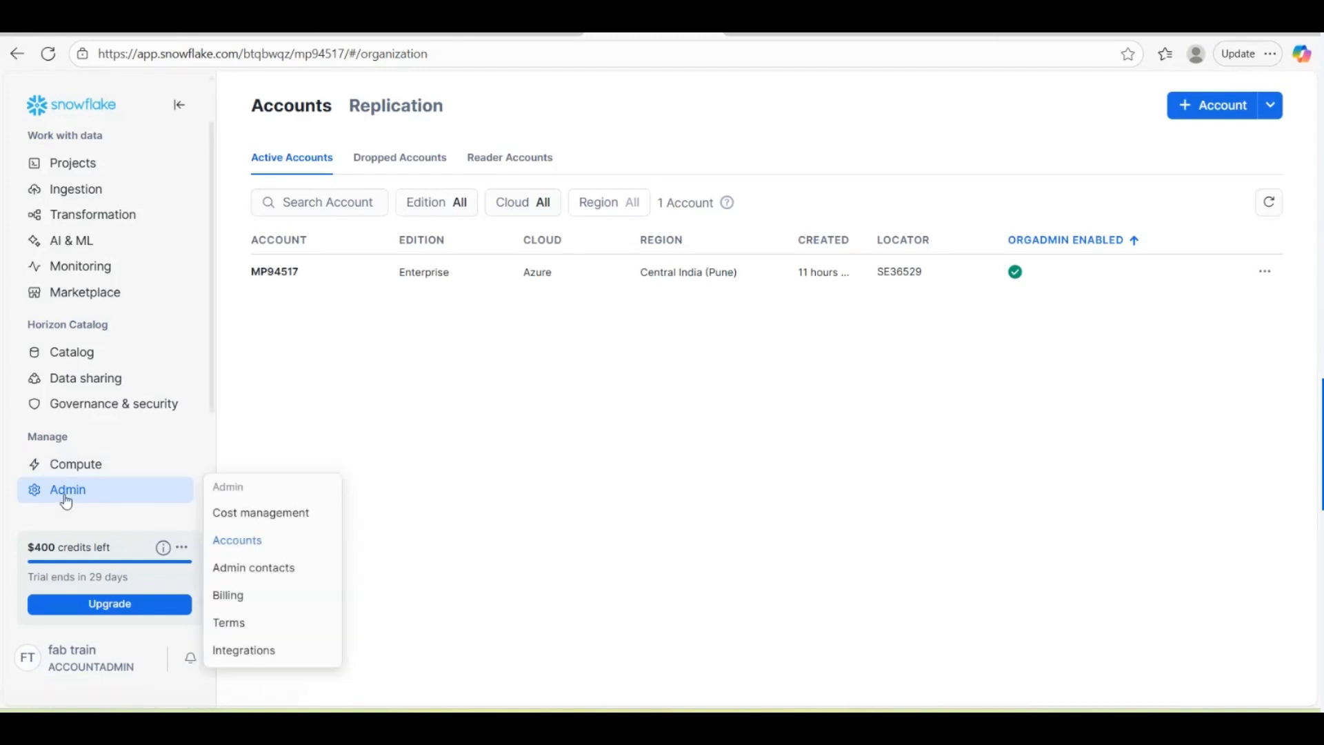
click(314, 541)
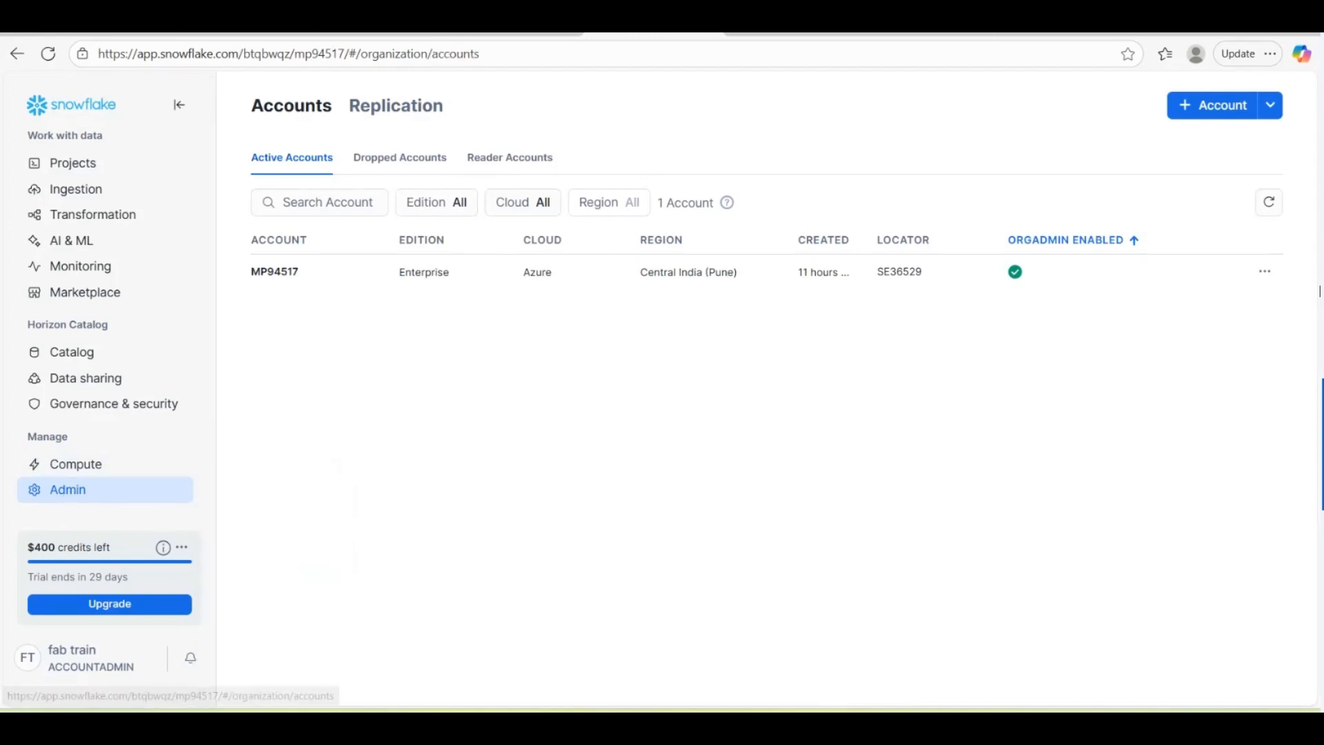
click(1263, 276)
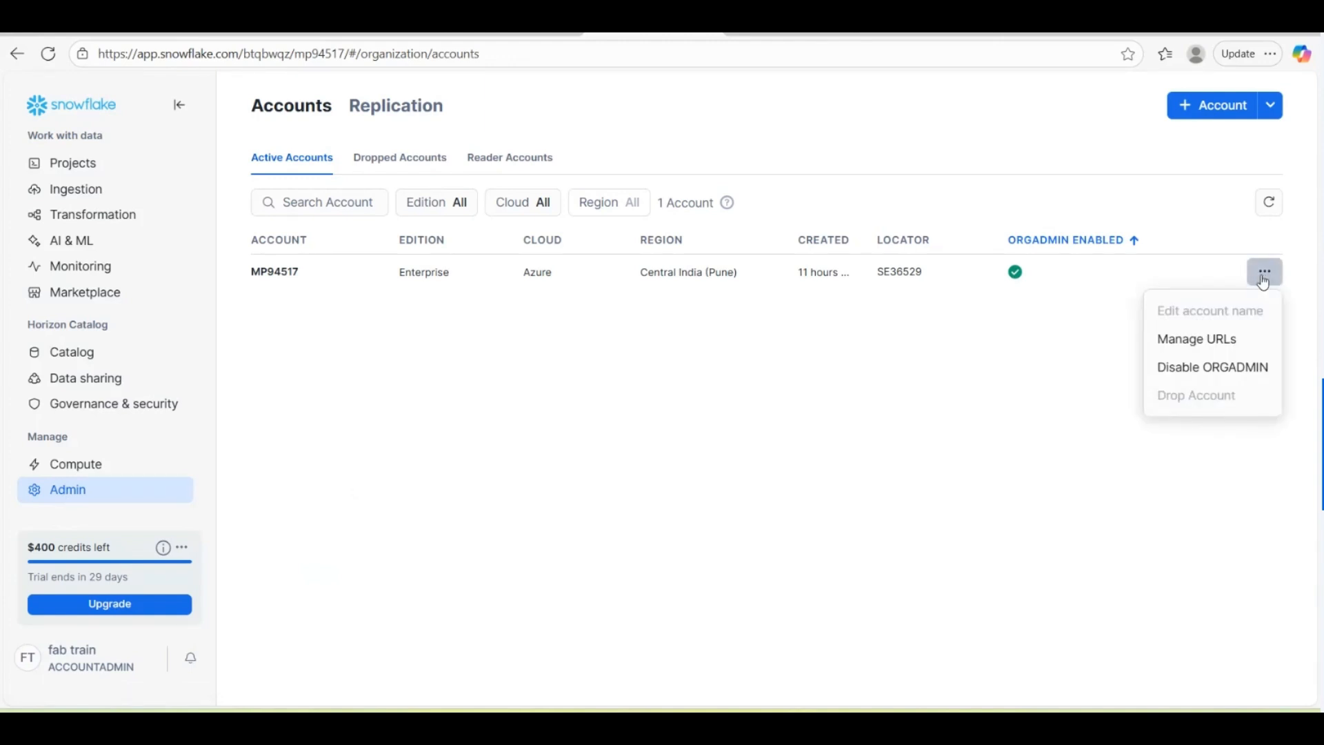
click(1211, 342)
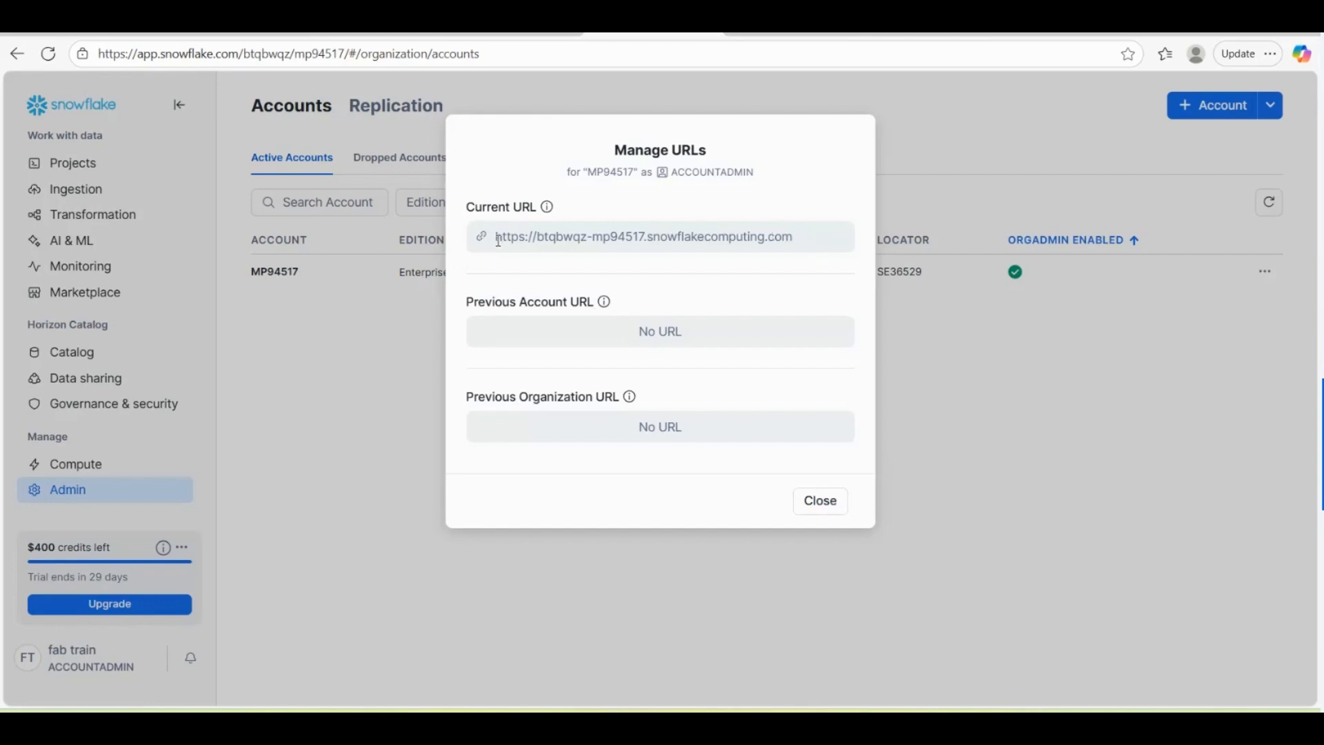
drag(491, 237, 840, 245)
click(551, 256)
drag(538, 237, 817, 243)
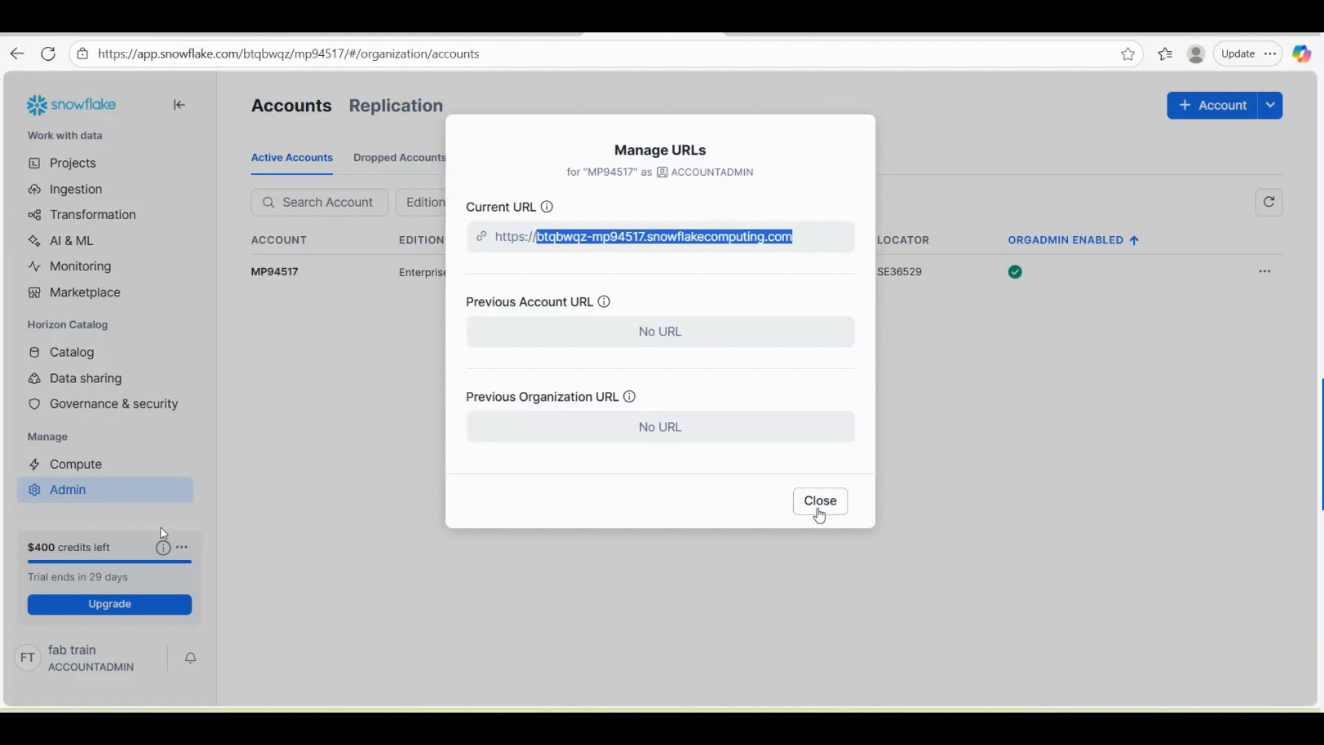
click(820, 500)
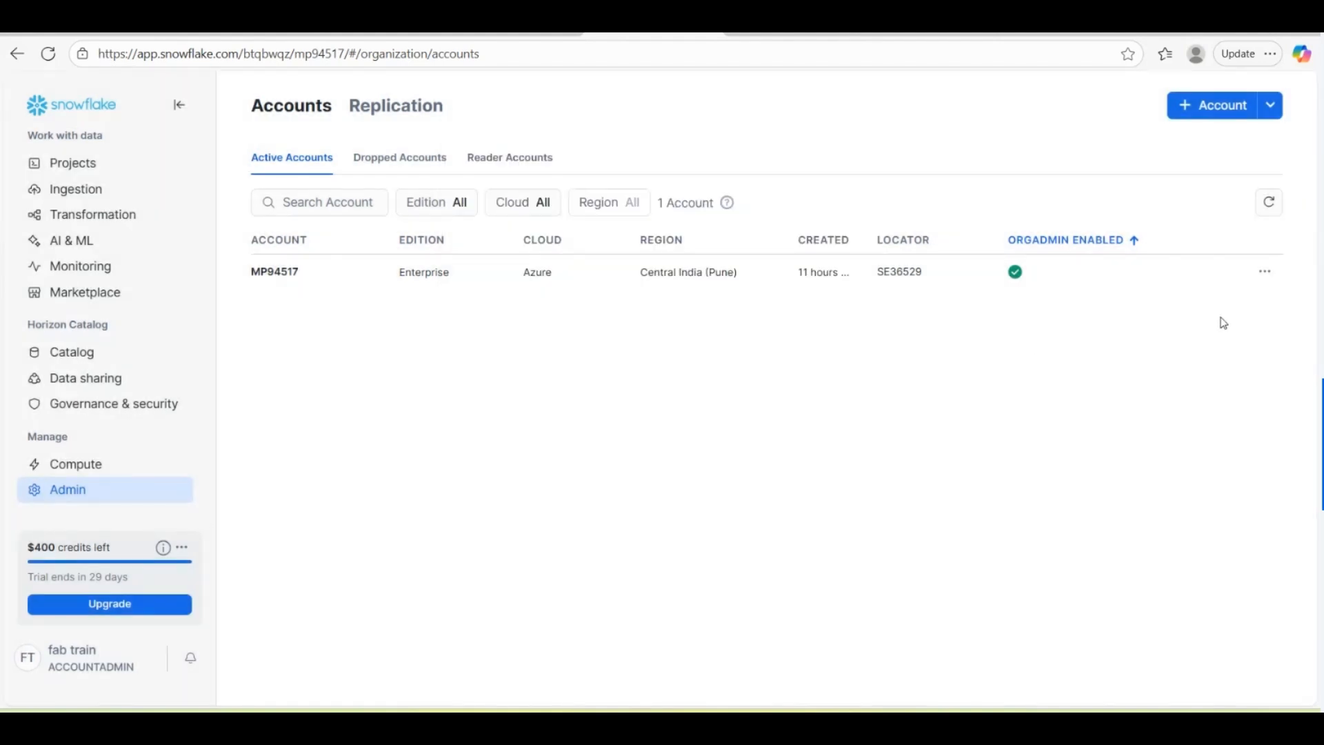
click(1265, 271)
Step: Dismiss Manage URLs again and open View account details from the profile's Account menu
click(1204, 338)
click(818, 499)
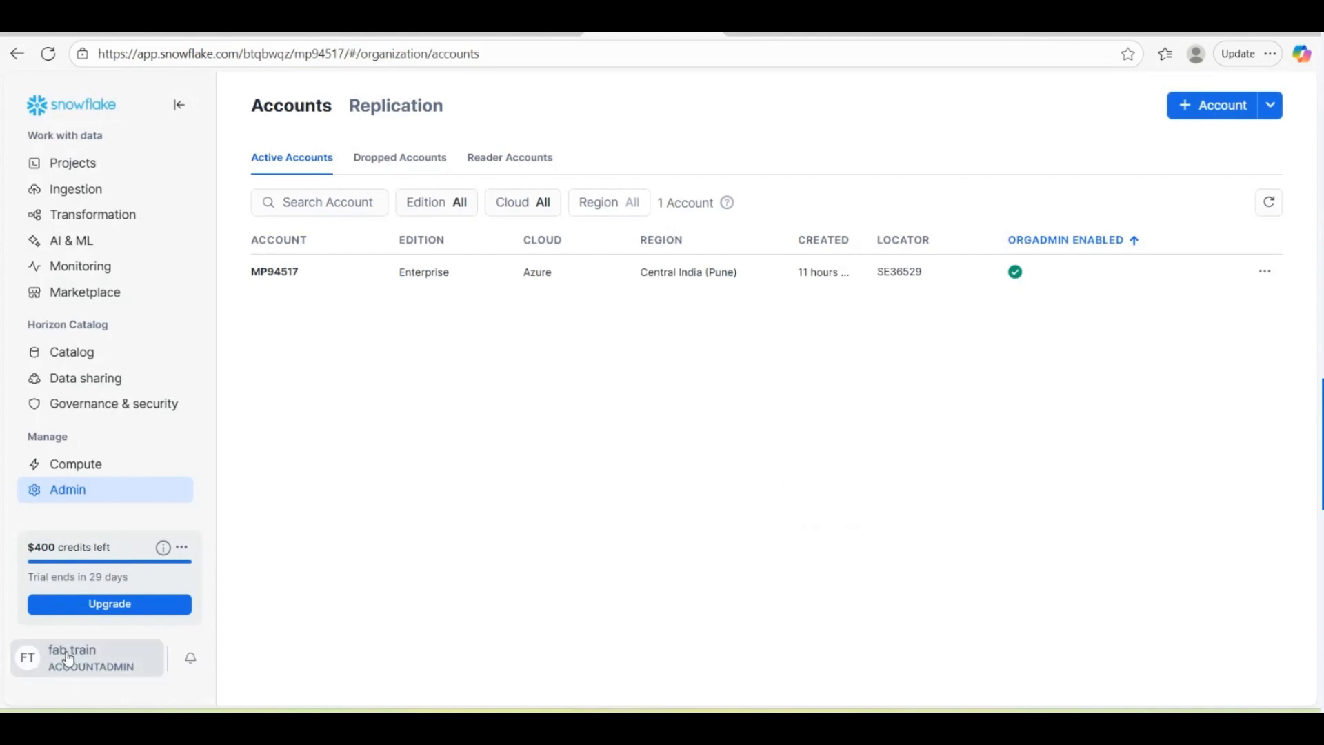
click(68, 658)
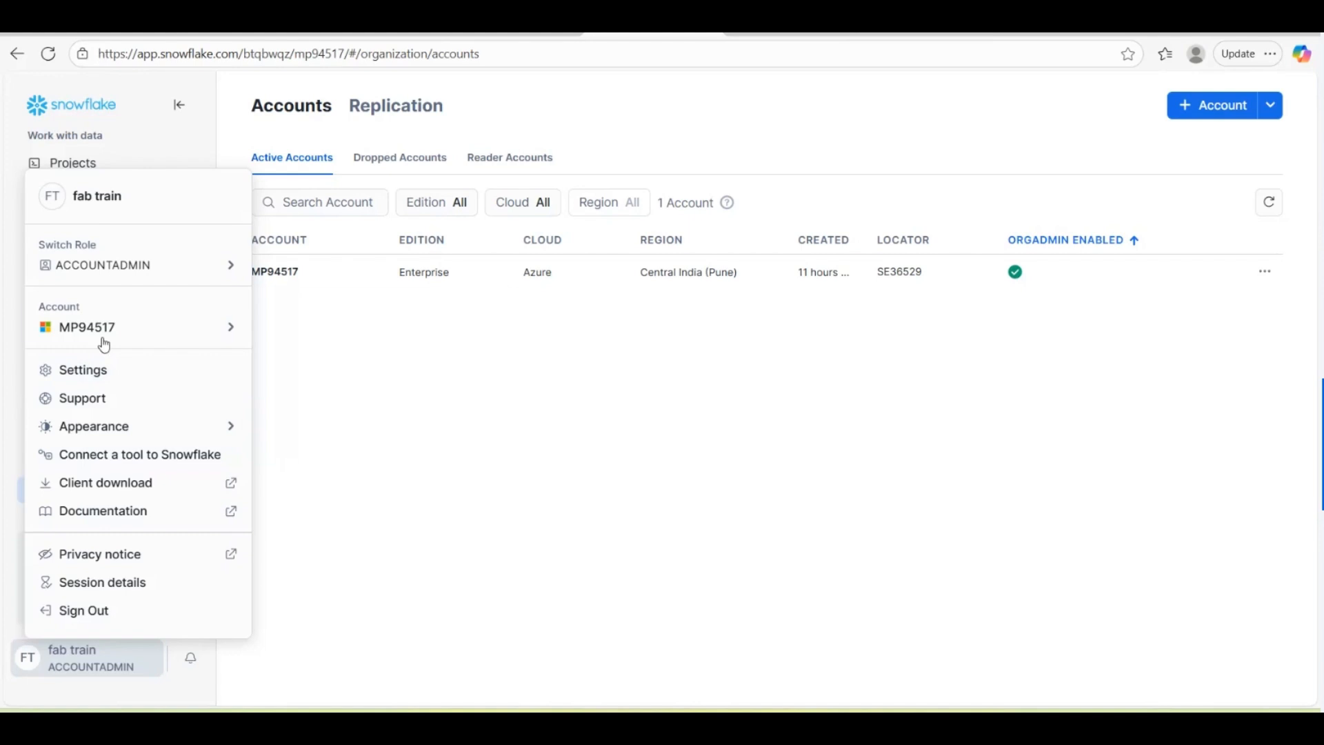
mouse_move(85, 333)
click(310, 384)
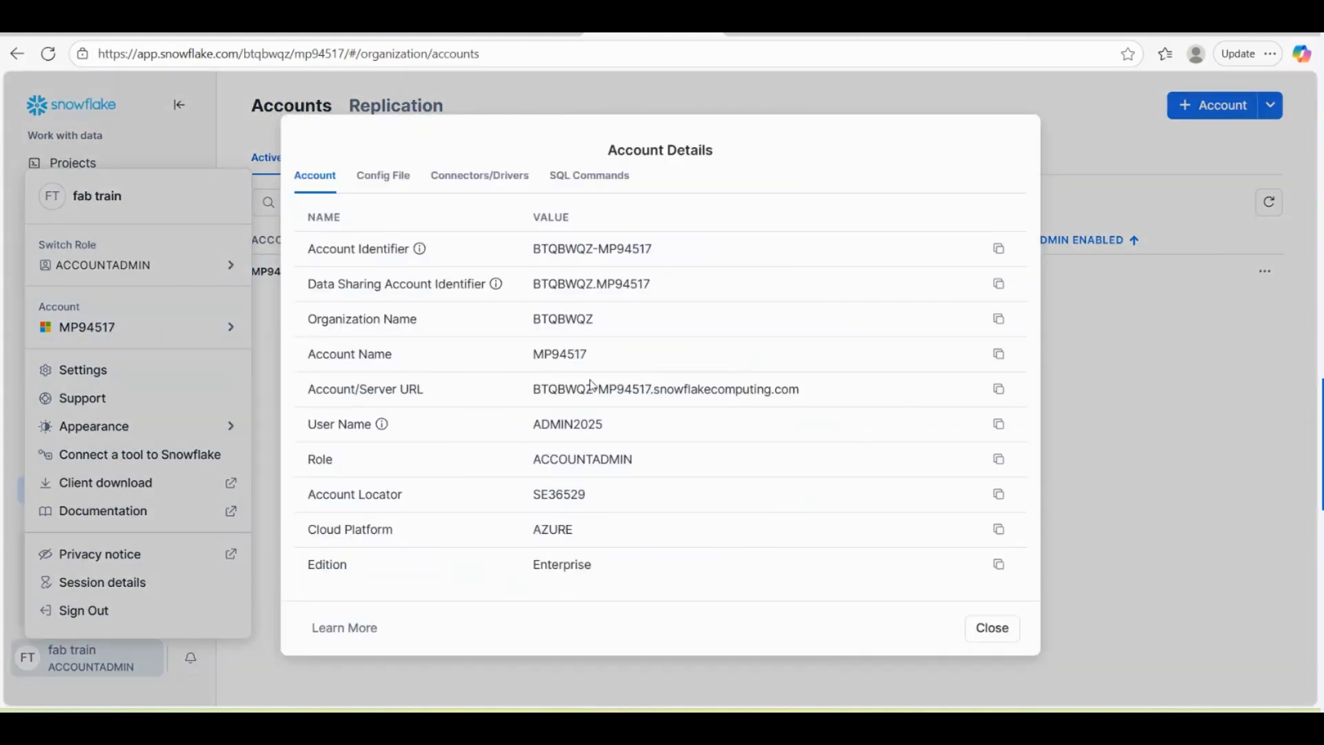
Step: Copy the Account/Server URL with its copy icon and close Account Details
click(997, 391)
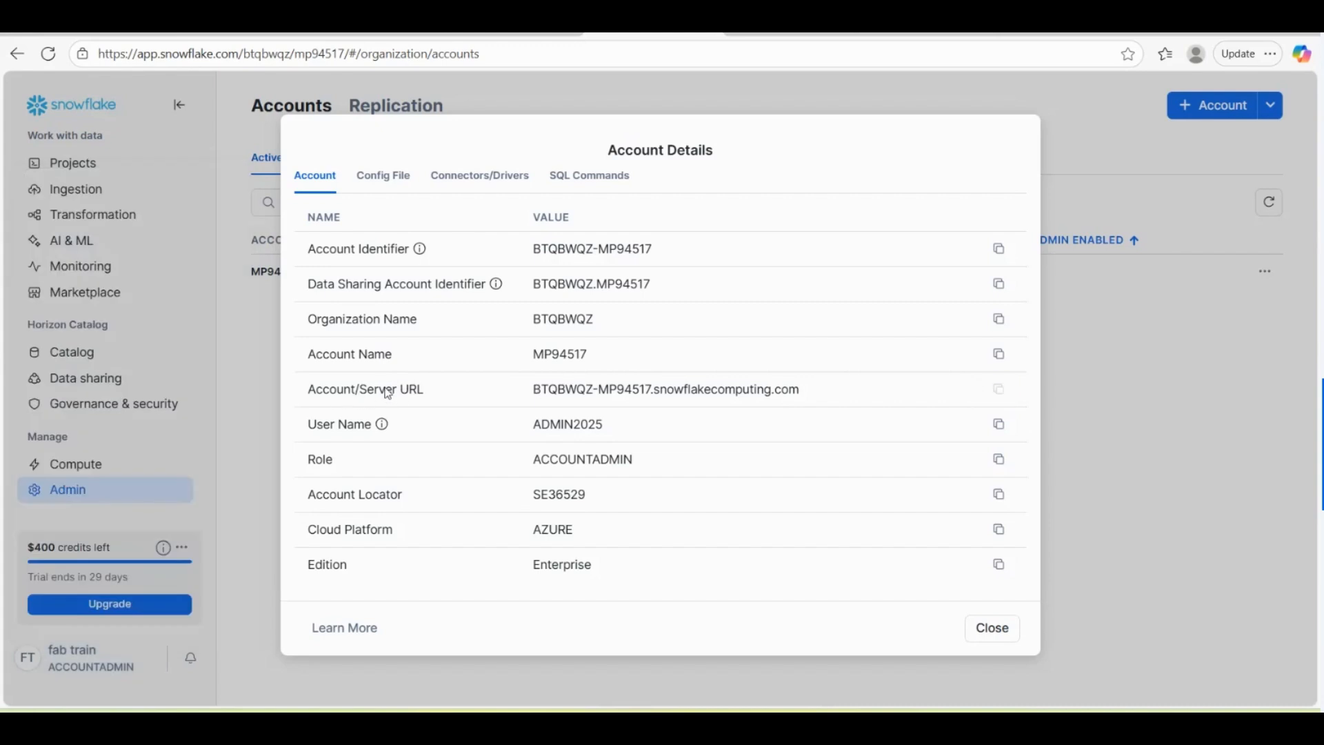
drag(532, 391, 818, 392)
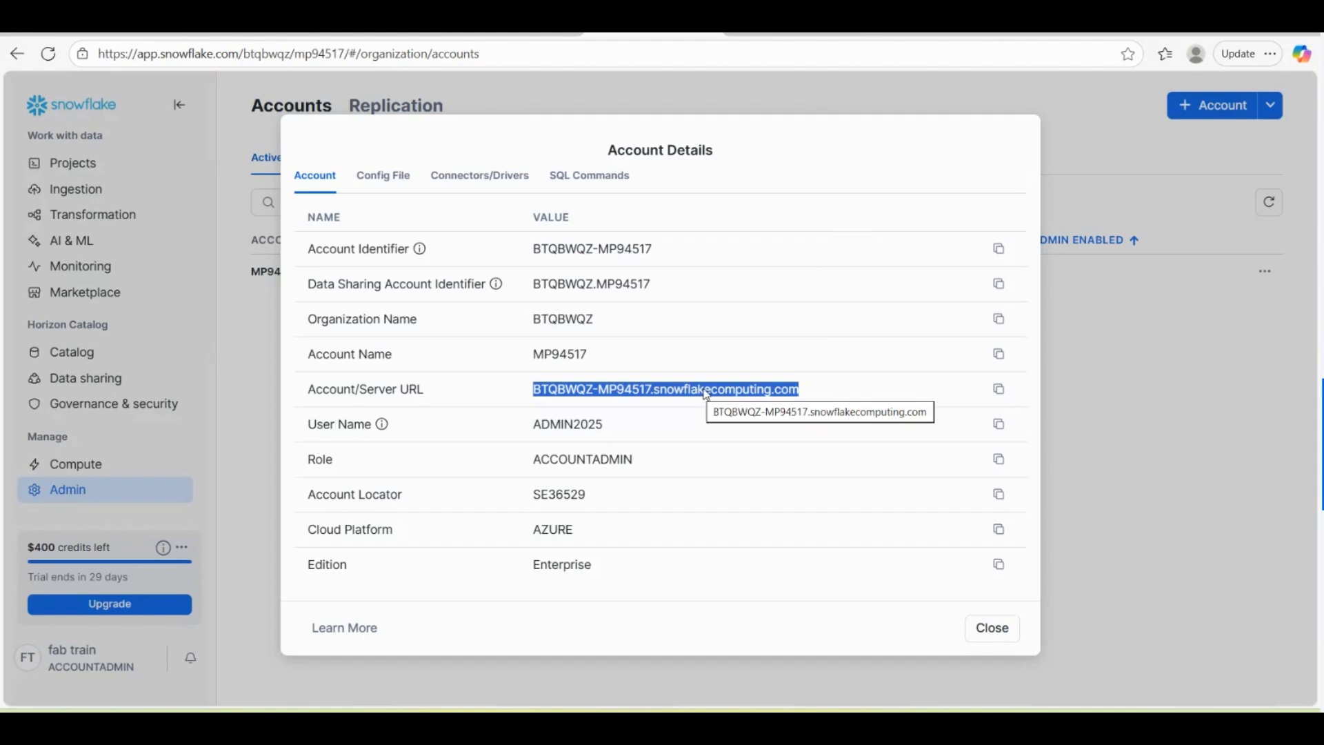
drag(535, 391, 653, 395)
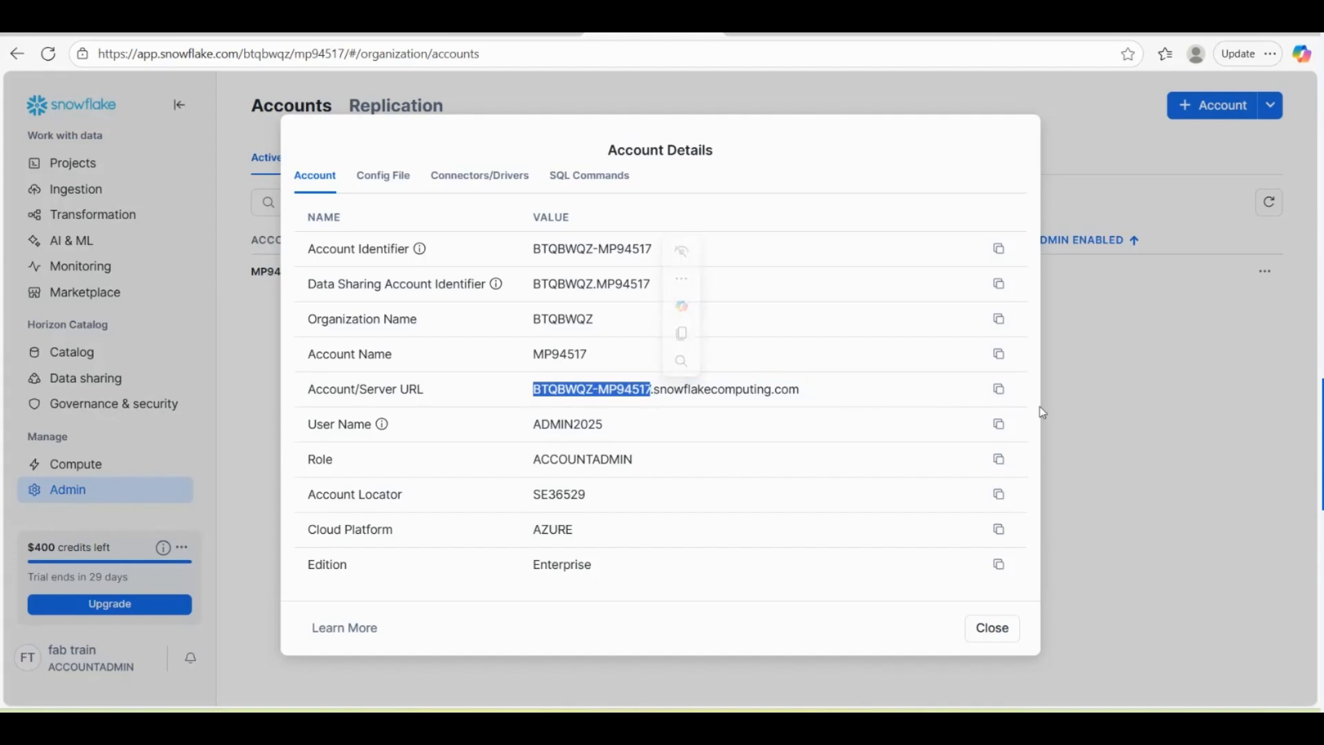
click(998, 390)
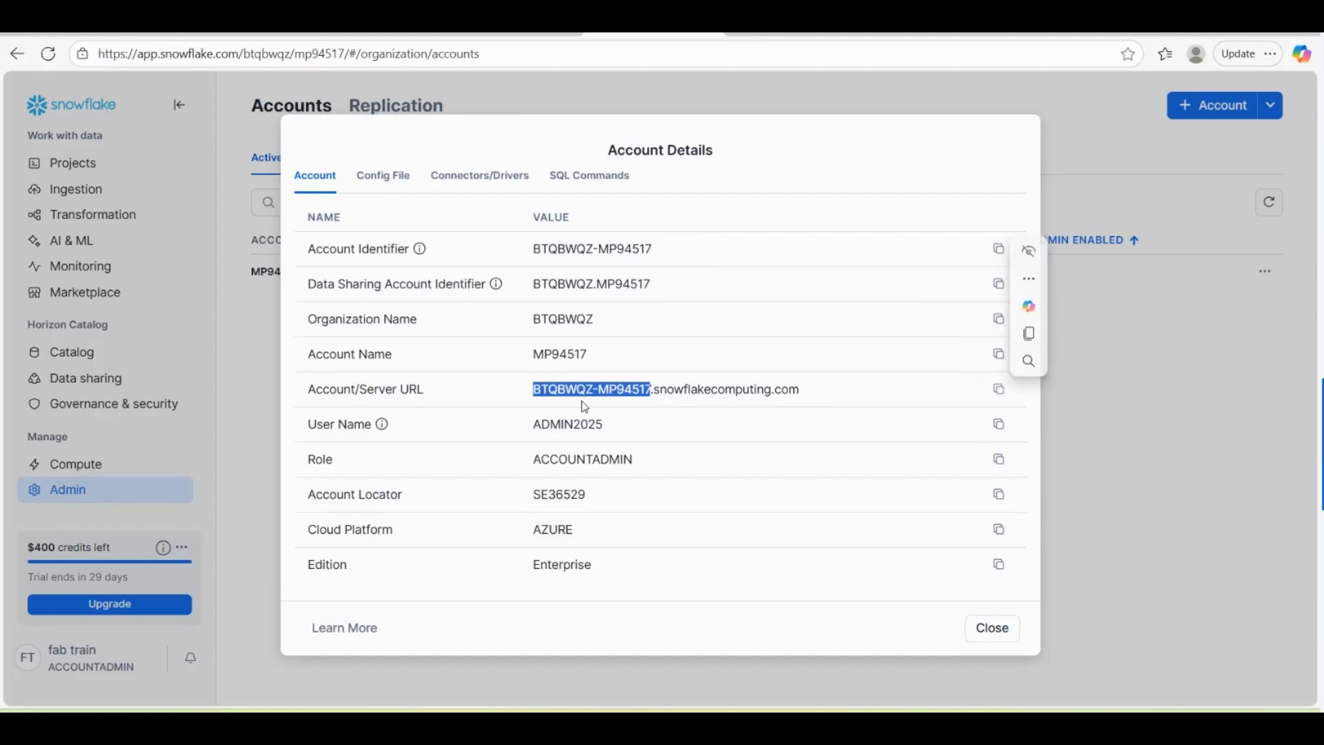
click(551, 399)
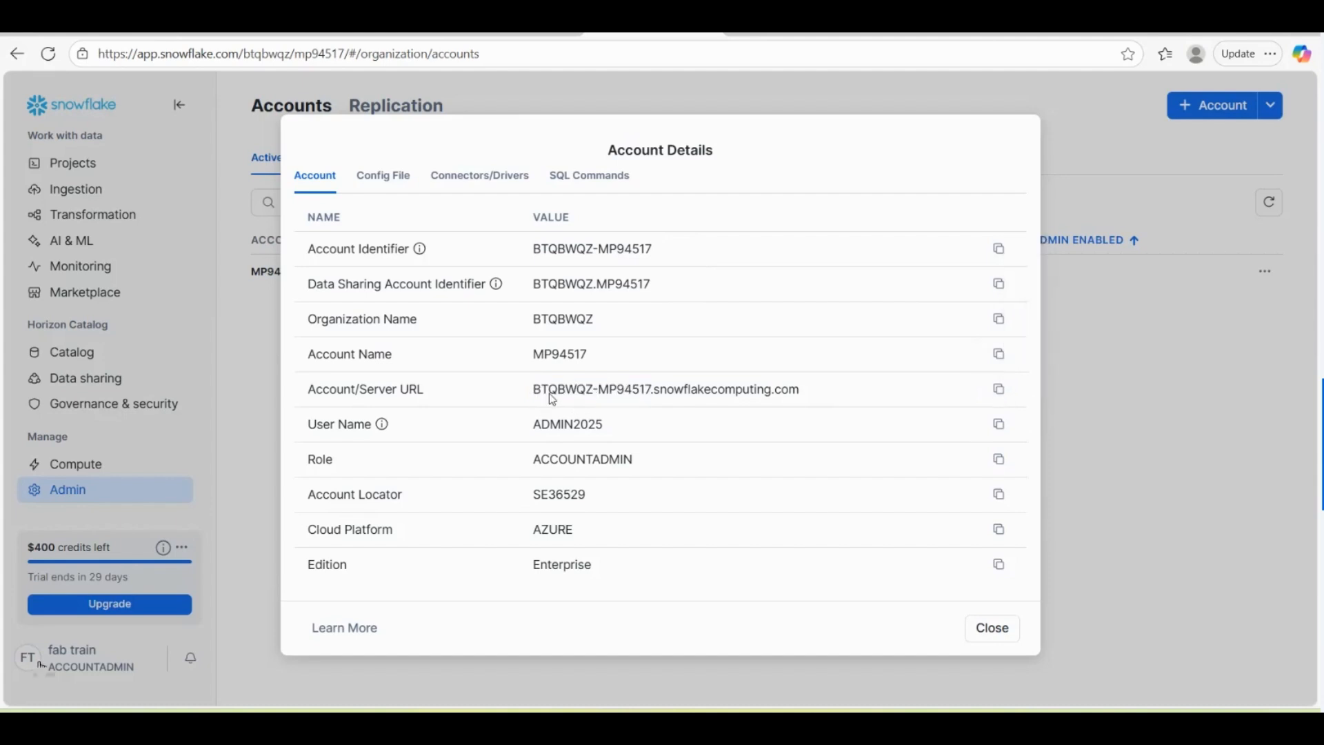
drag(550, 398, 801, 385)
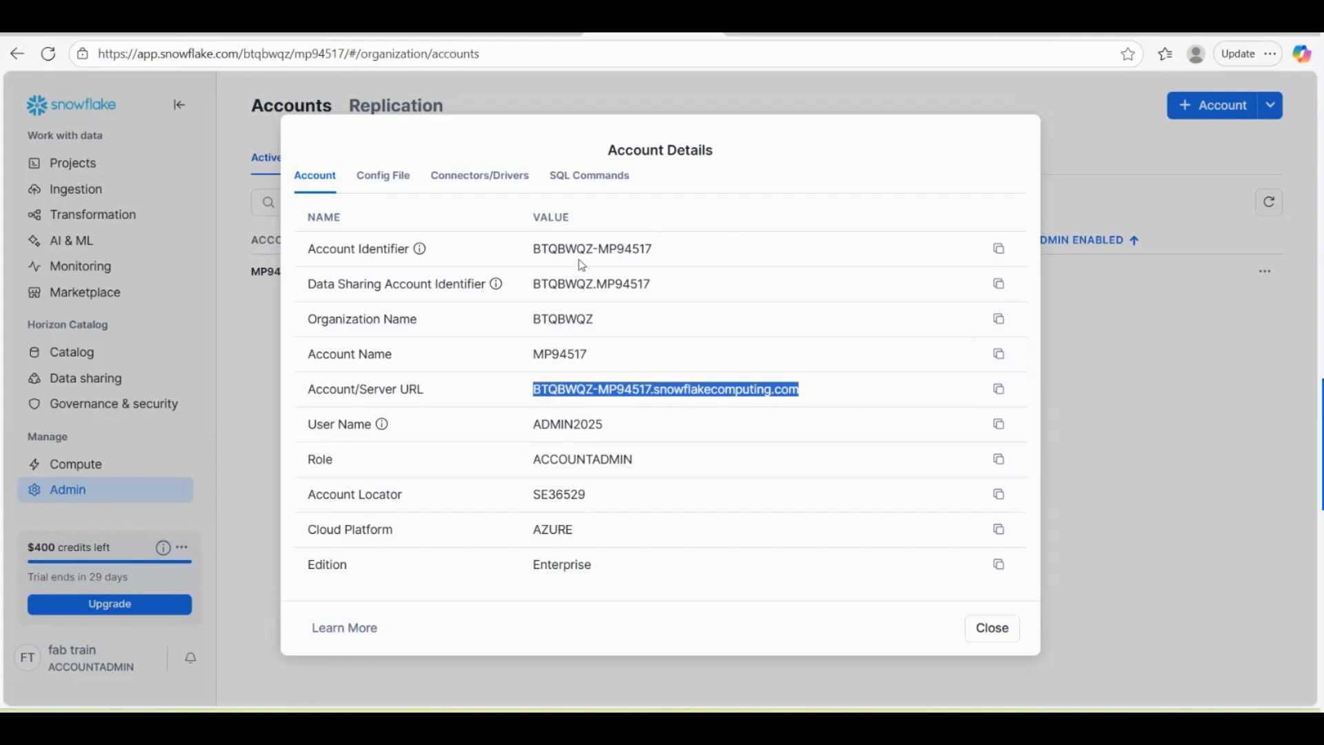
click(540, 403)
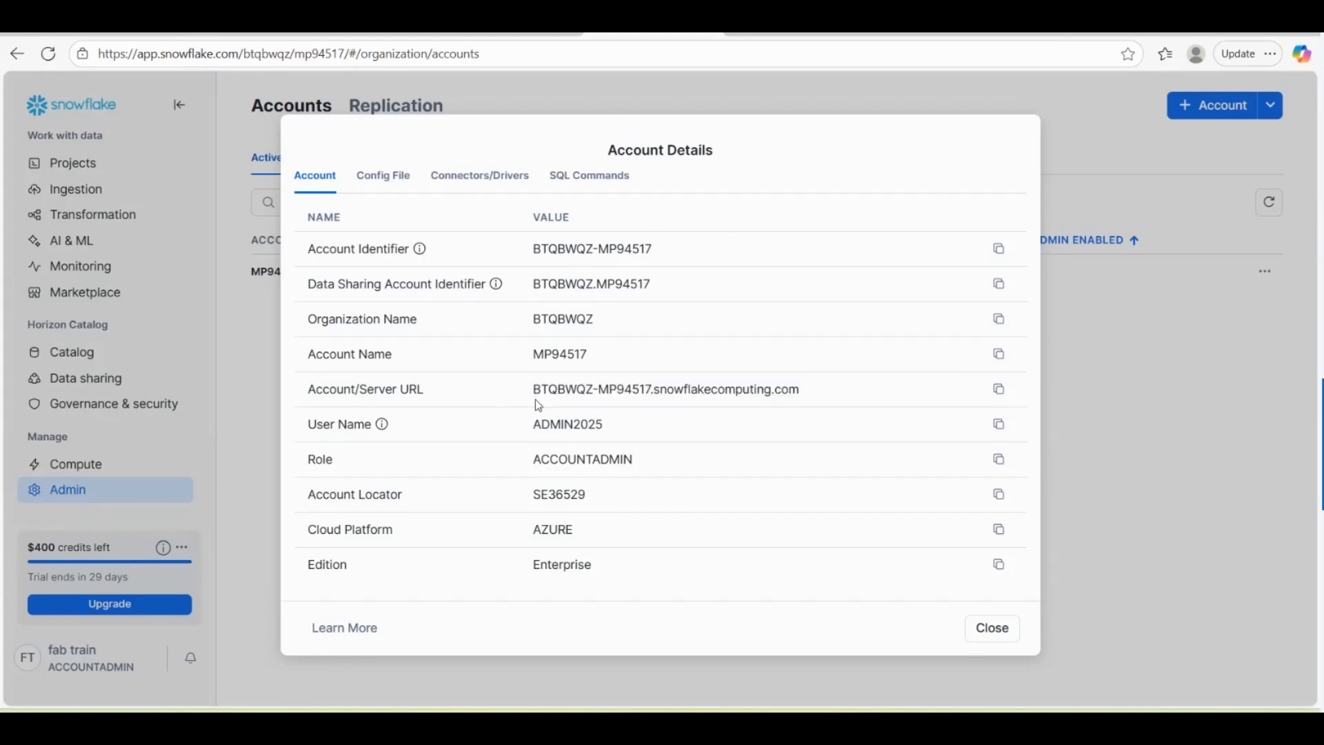
click(994, 631)
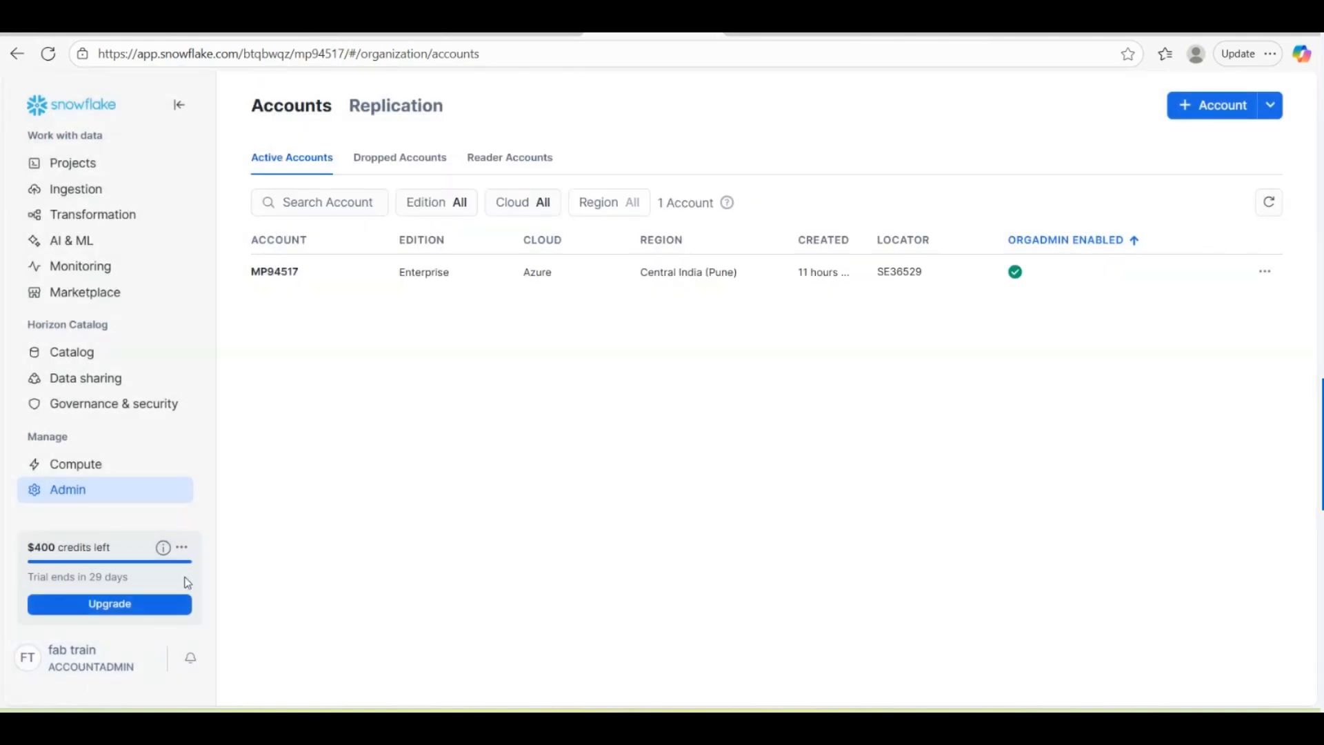
Step: Reopen the account's Manage URLs and select the current URL's domain ending
click(1264, 272)
click(1200, 339)
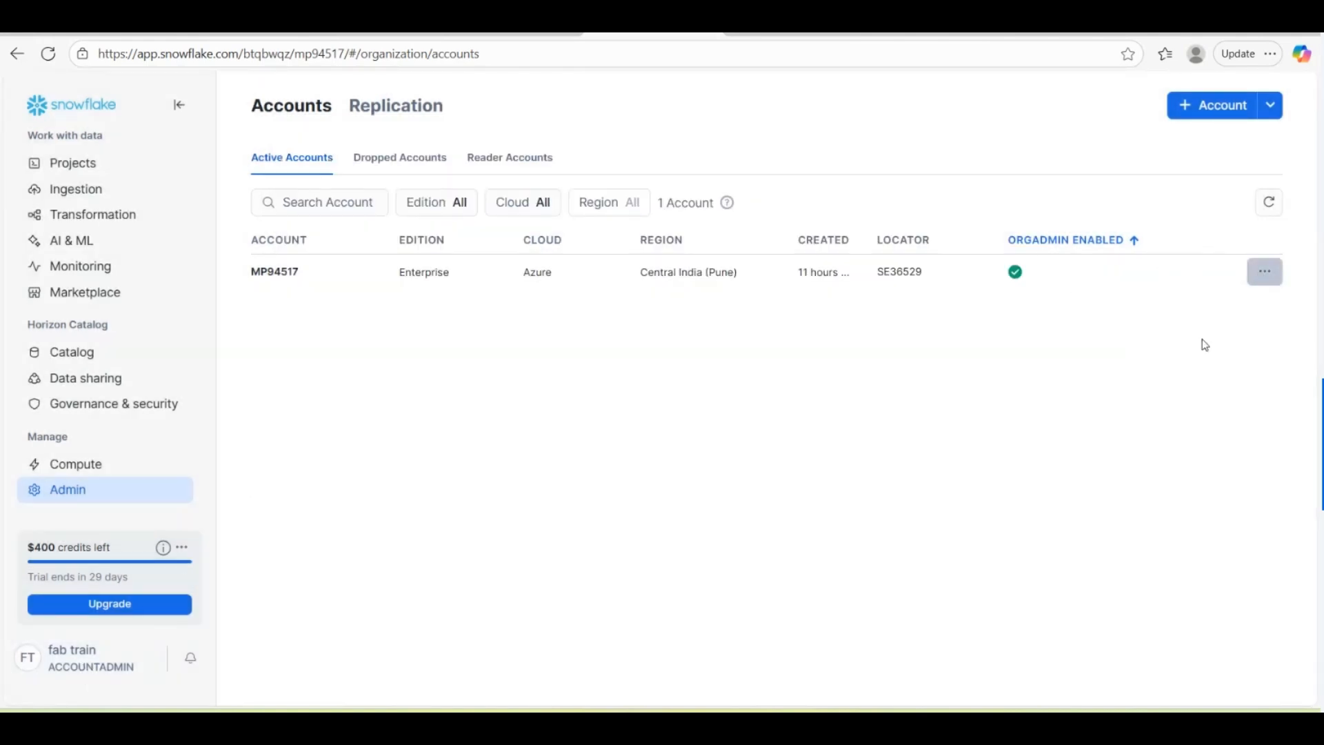
drag(795, 236, 560, 252)
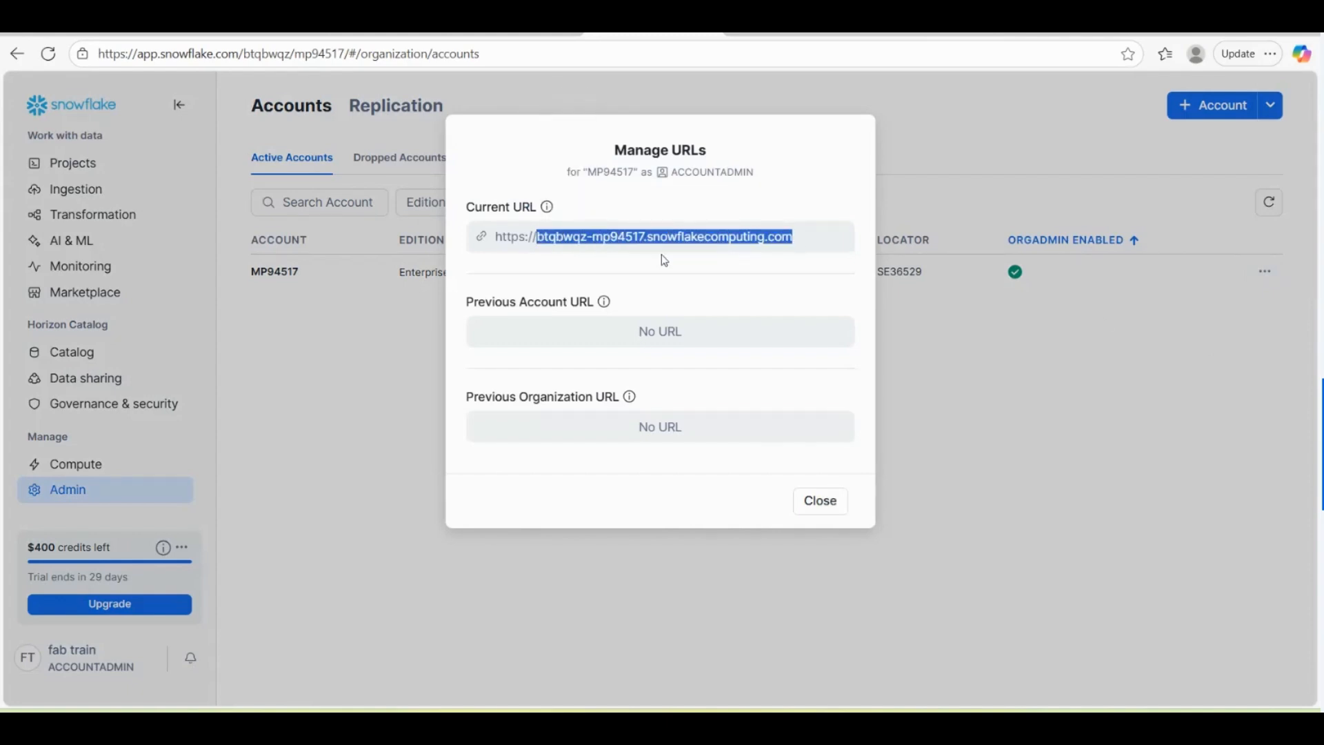
Step: Paste the copied server address into Fabric's Server field, then close Manage URLs in Snowflake
click(517, 31)
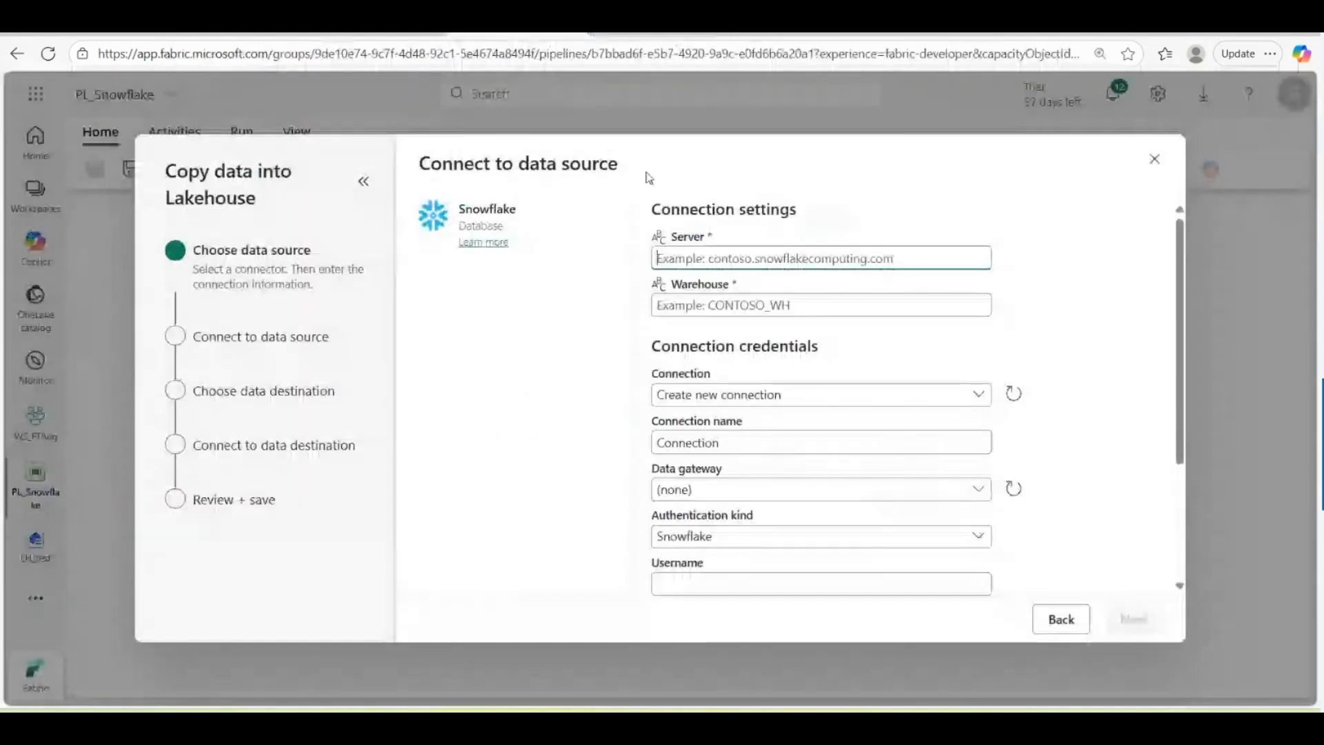
key(ctrl+v)
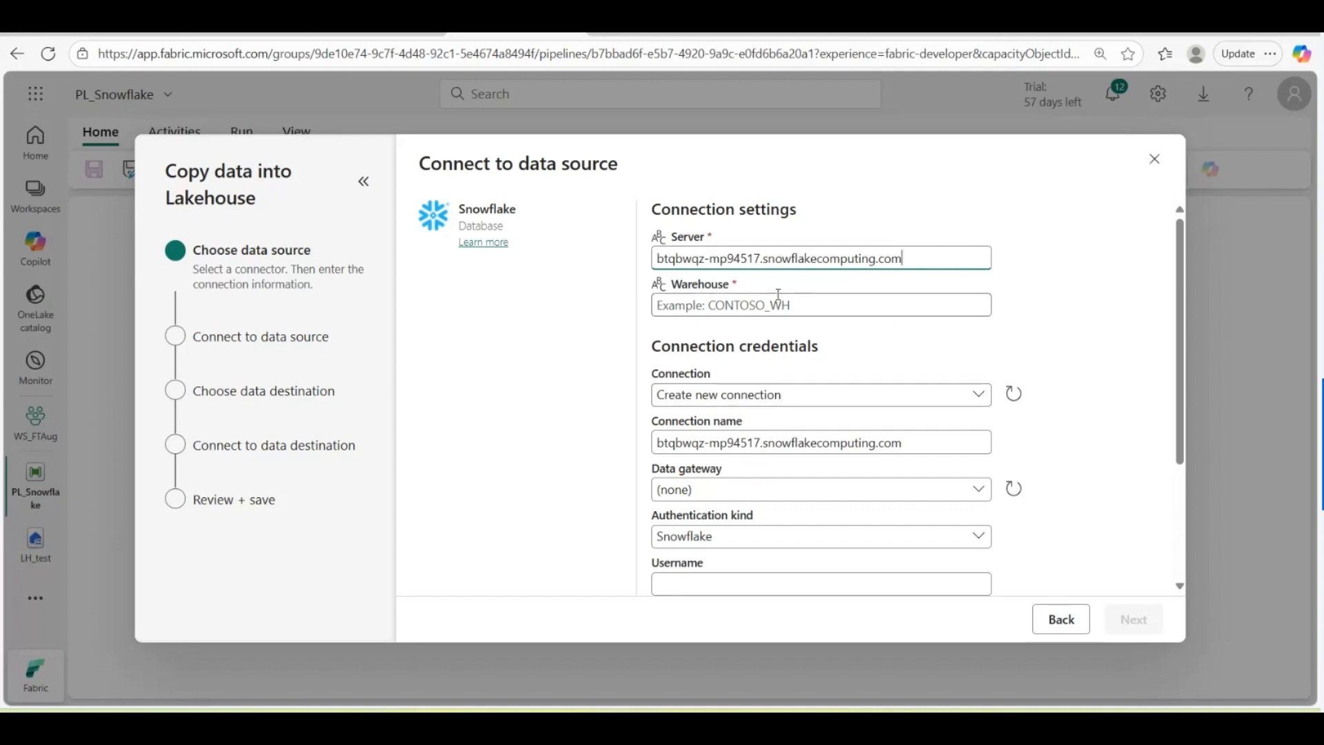
click(741, 308)
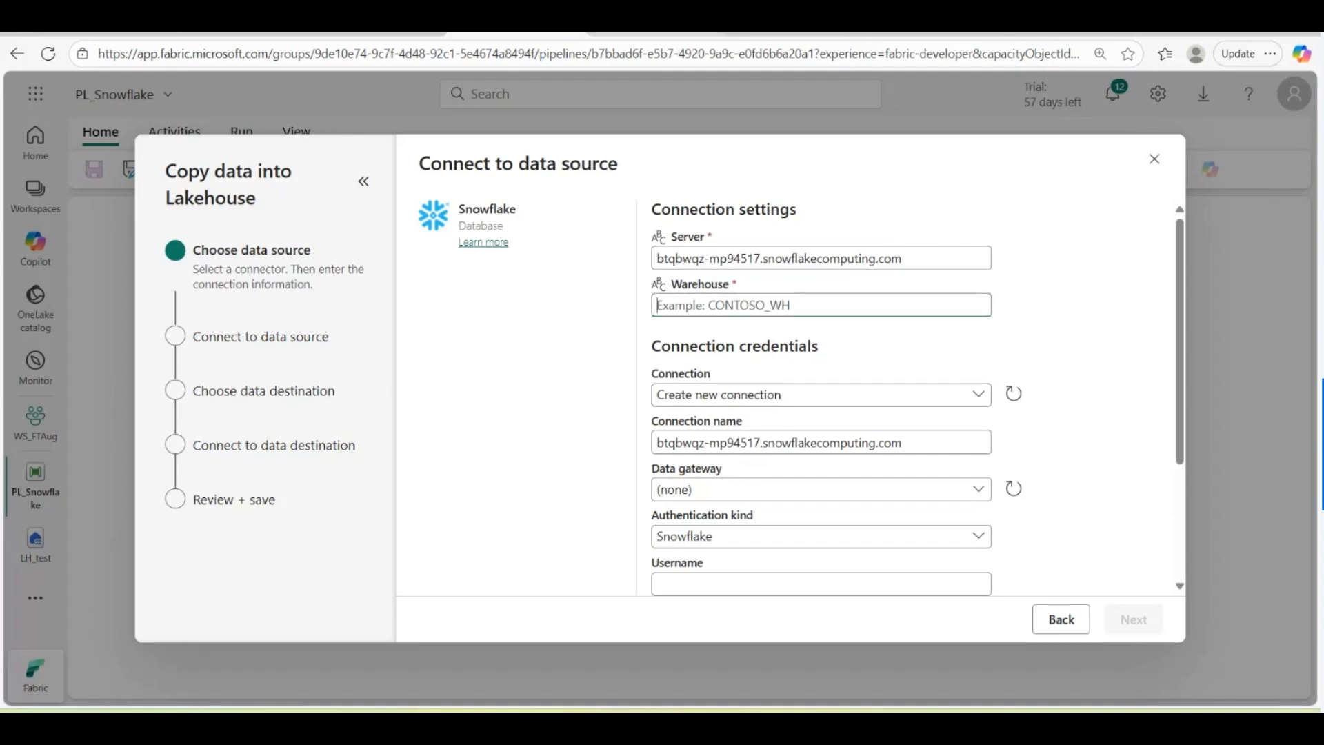
click(655, 31)
click(827, 519)
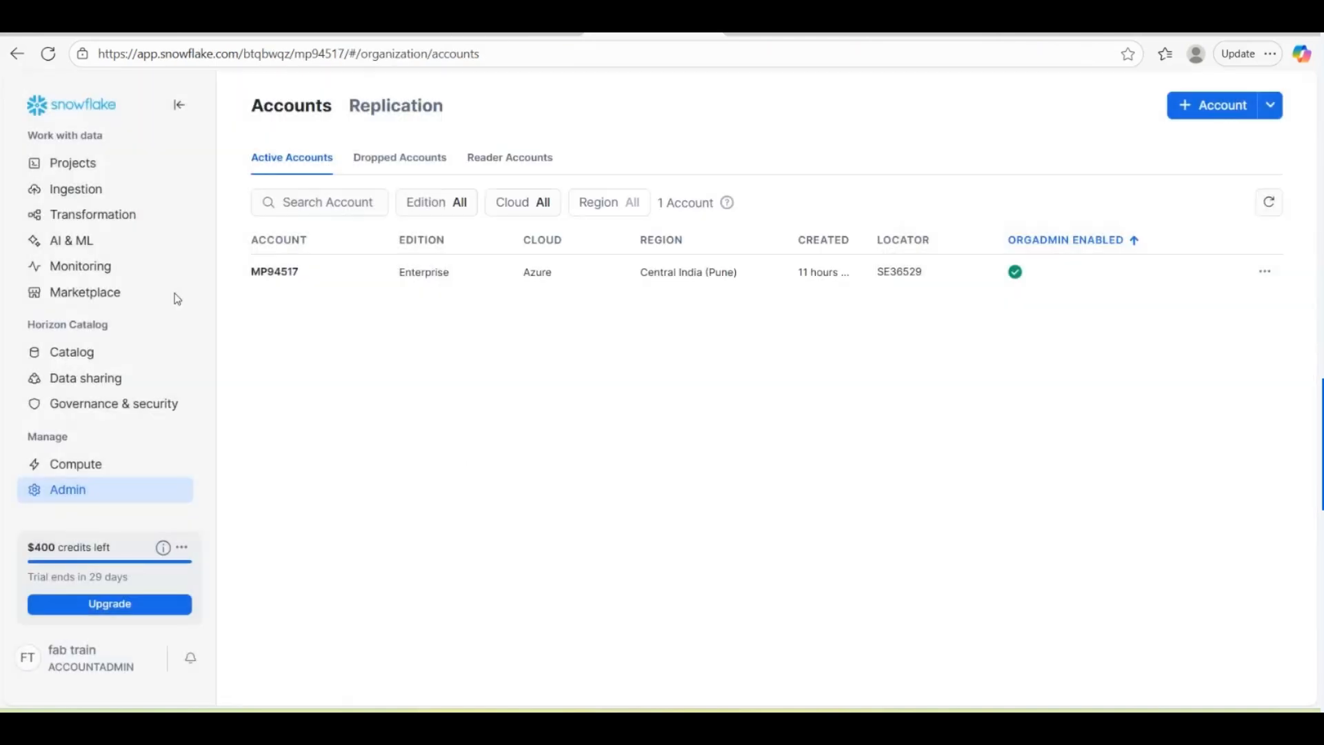
Step: Open the 2025-09-03 7:34am worksheet and confirm its warehouse is COMPUTE_WH
click(42, 143)
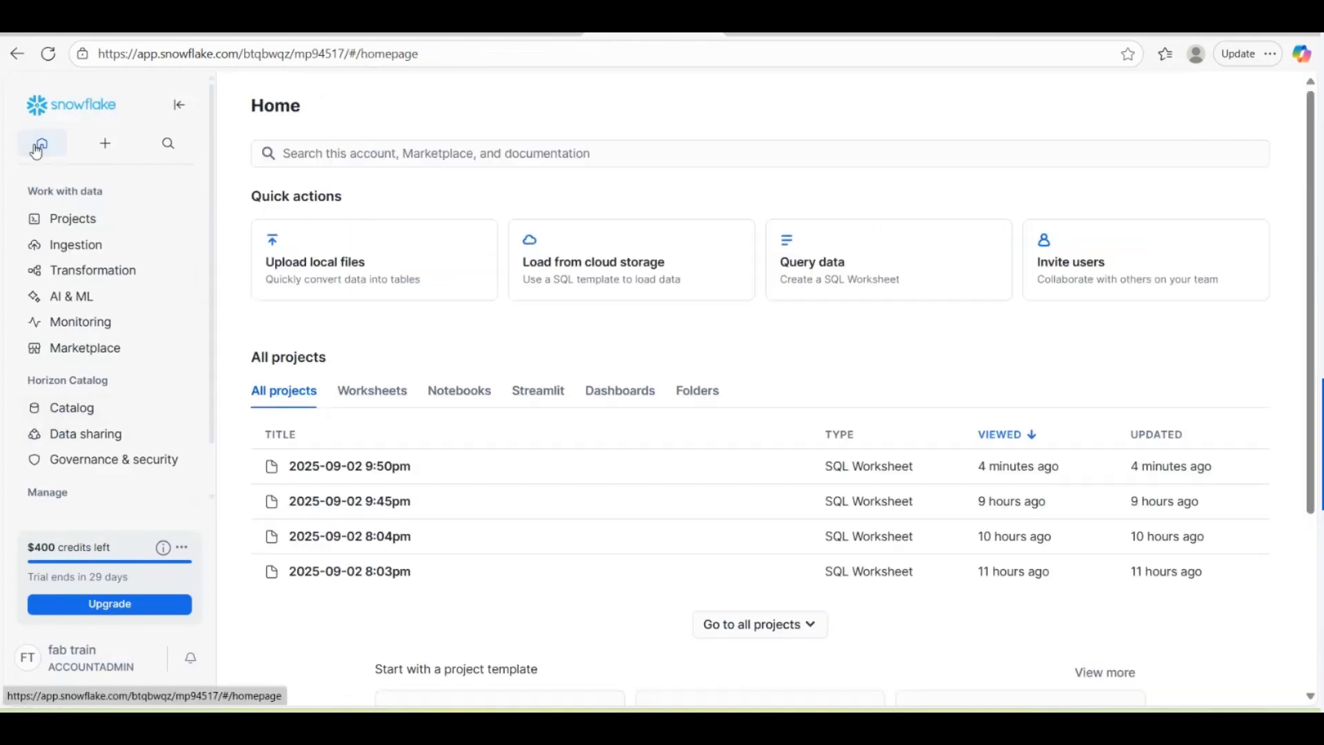
click(357, 458)
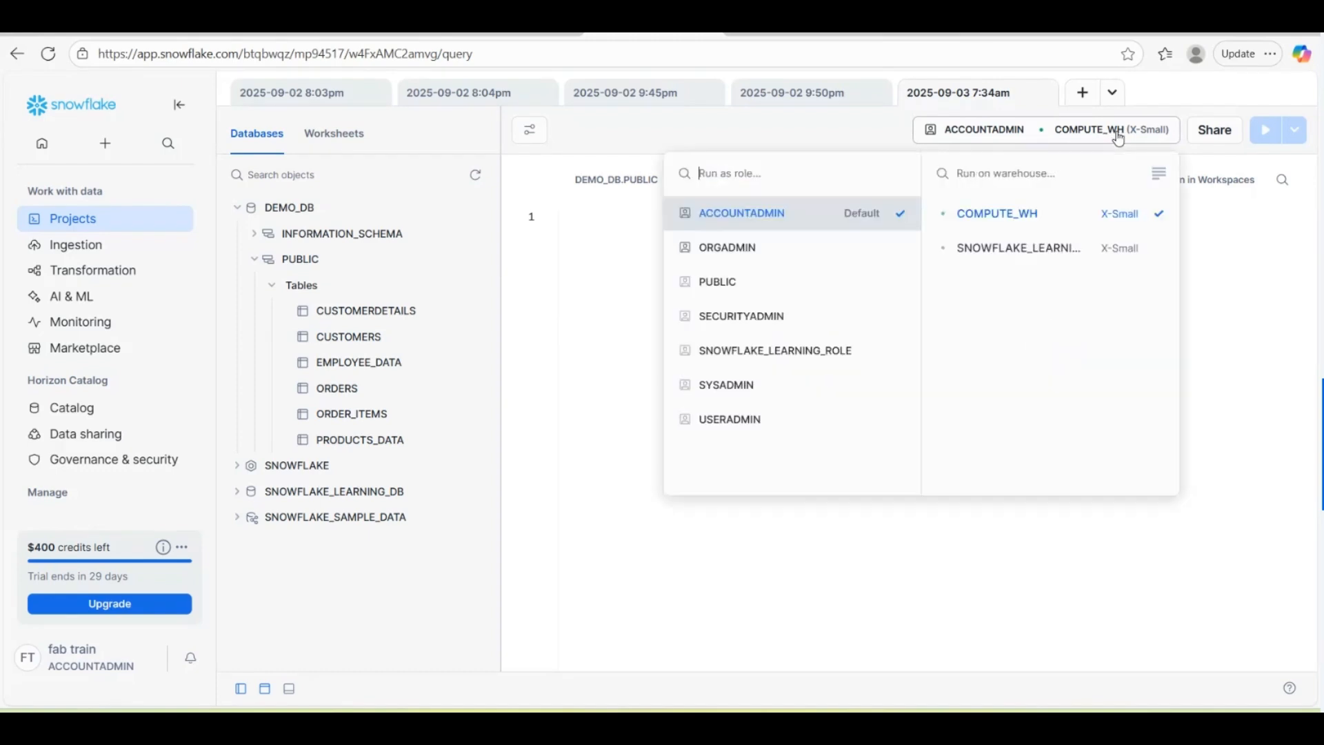
click(1264, 329)
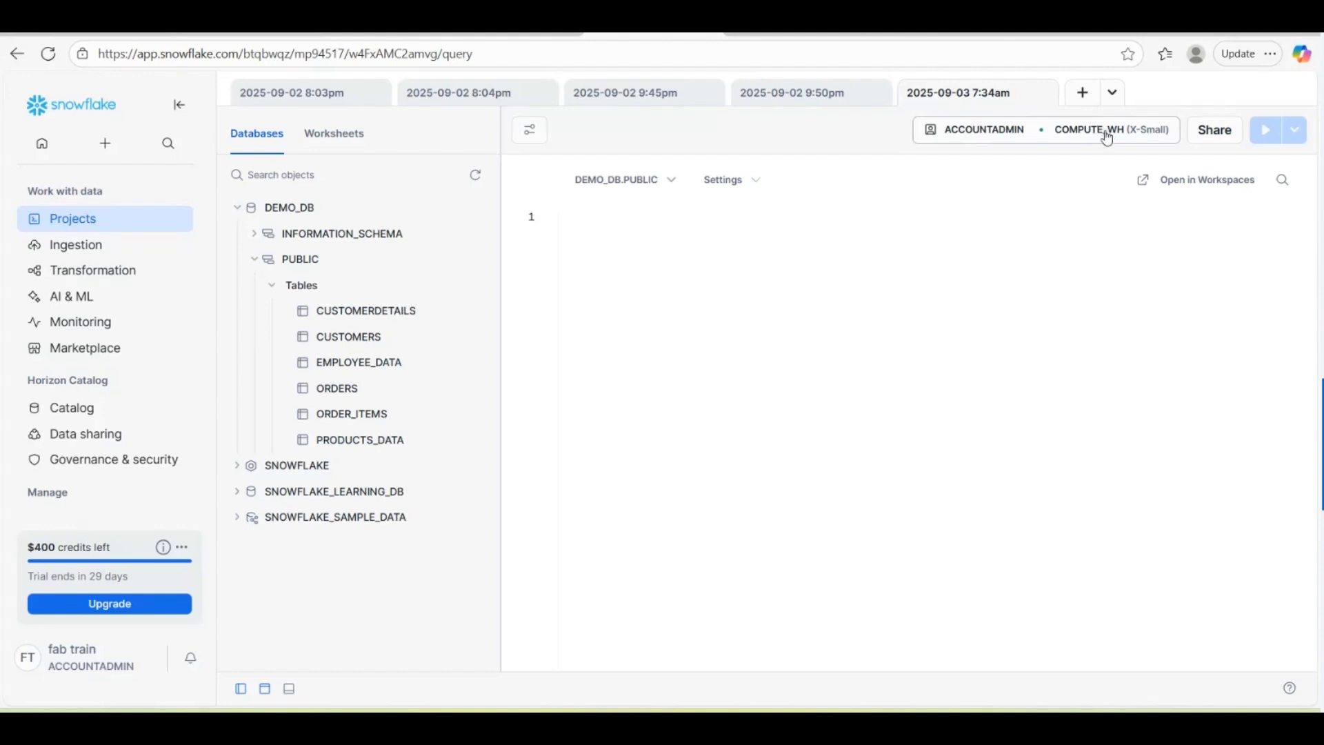
click(1136, 136)
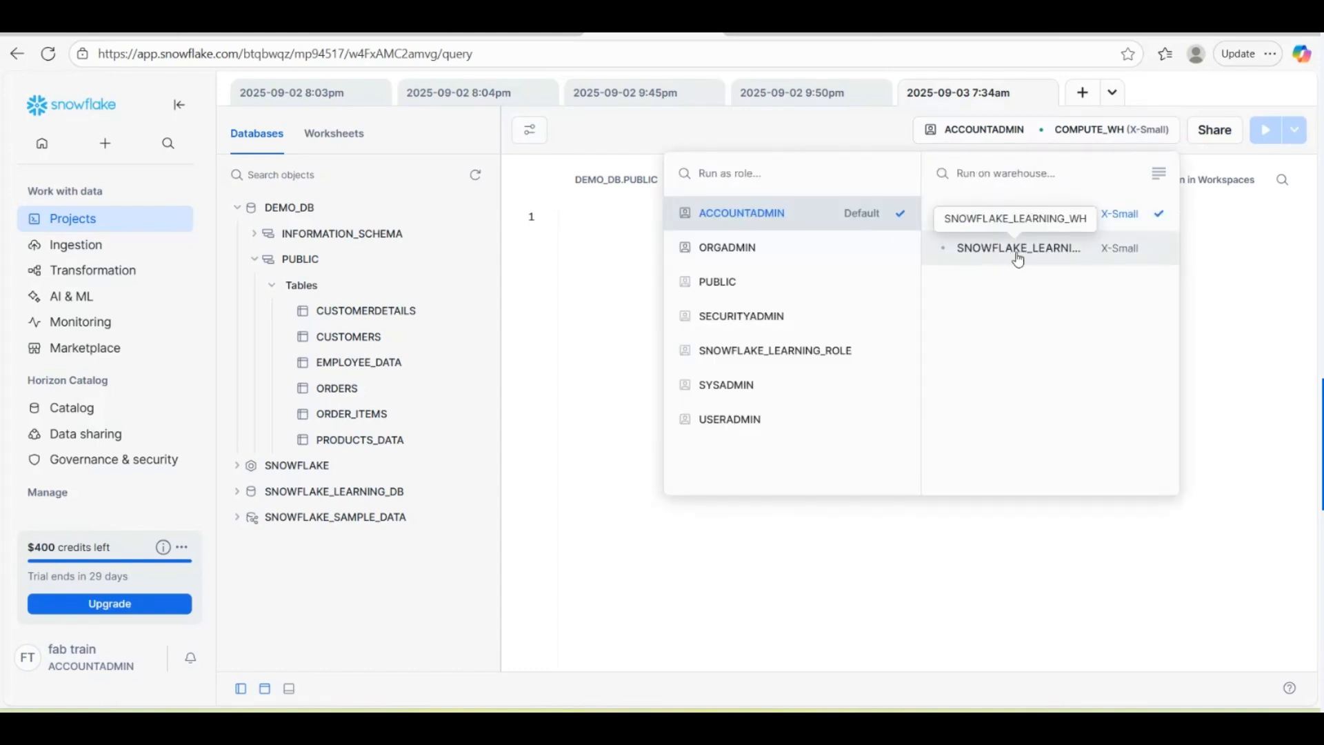
click(580, 266)
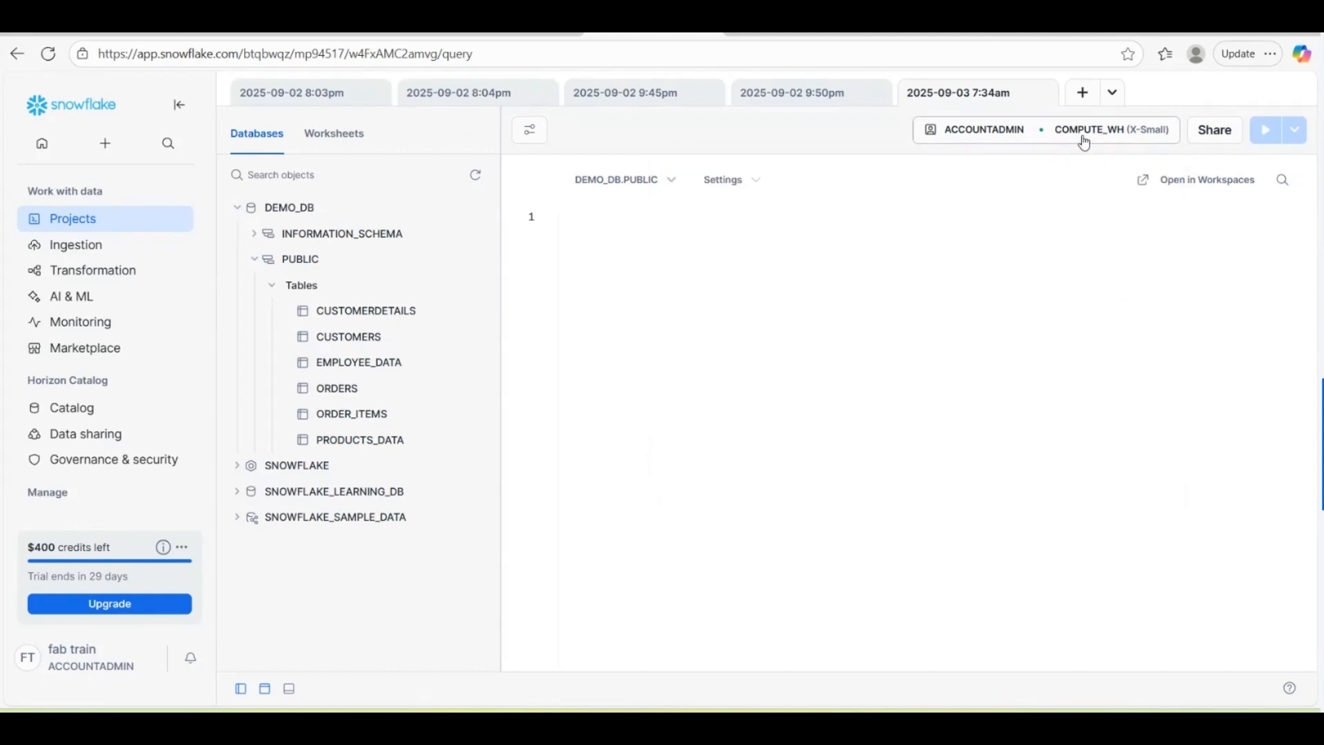
click(516, 34)
Step: Enter COMPUTE_WH as the warehouse and rename the connection to SnowflakeConnection
click(734, 303)
text(CM)
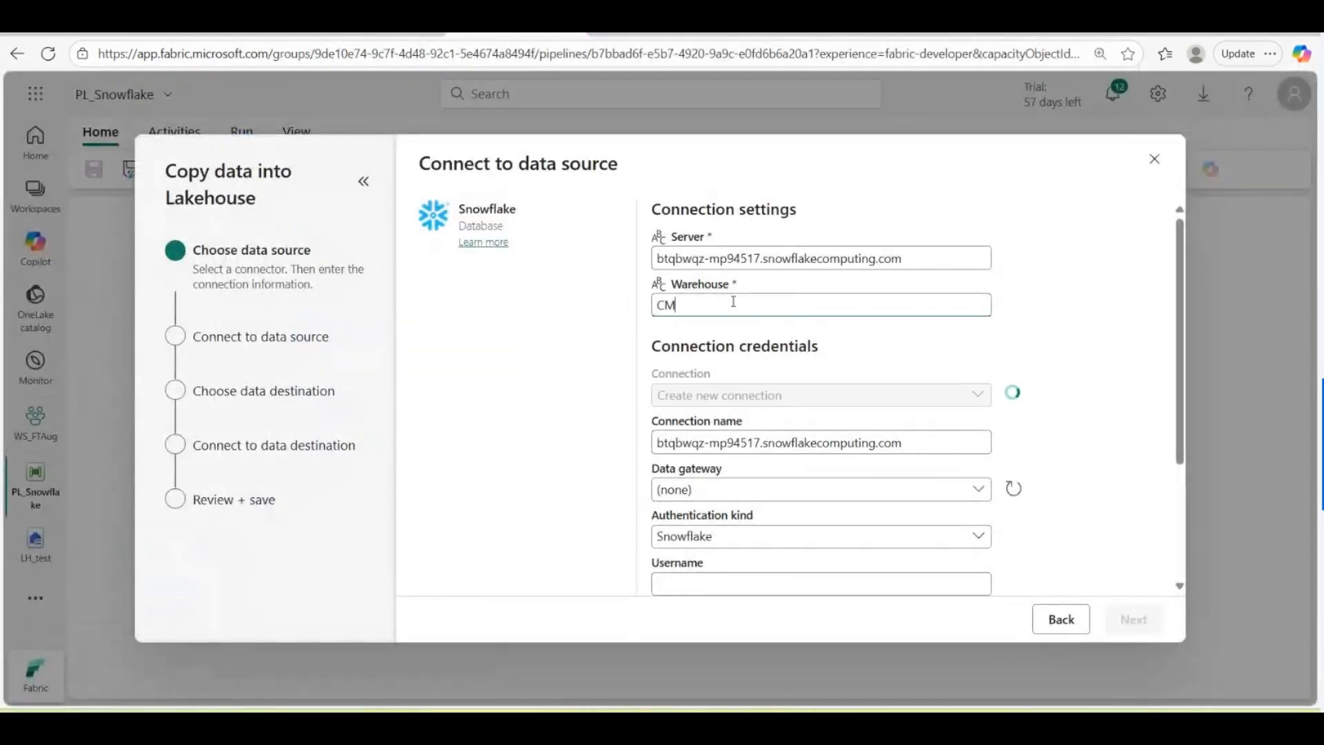
text(OMPUTE_WH)
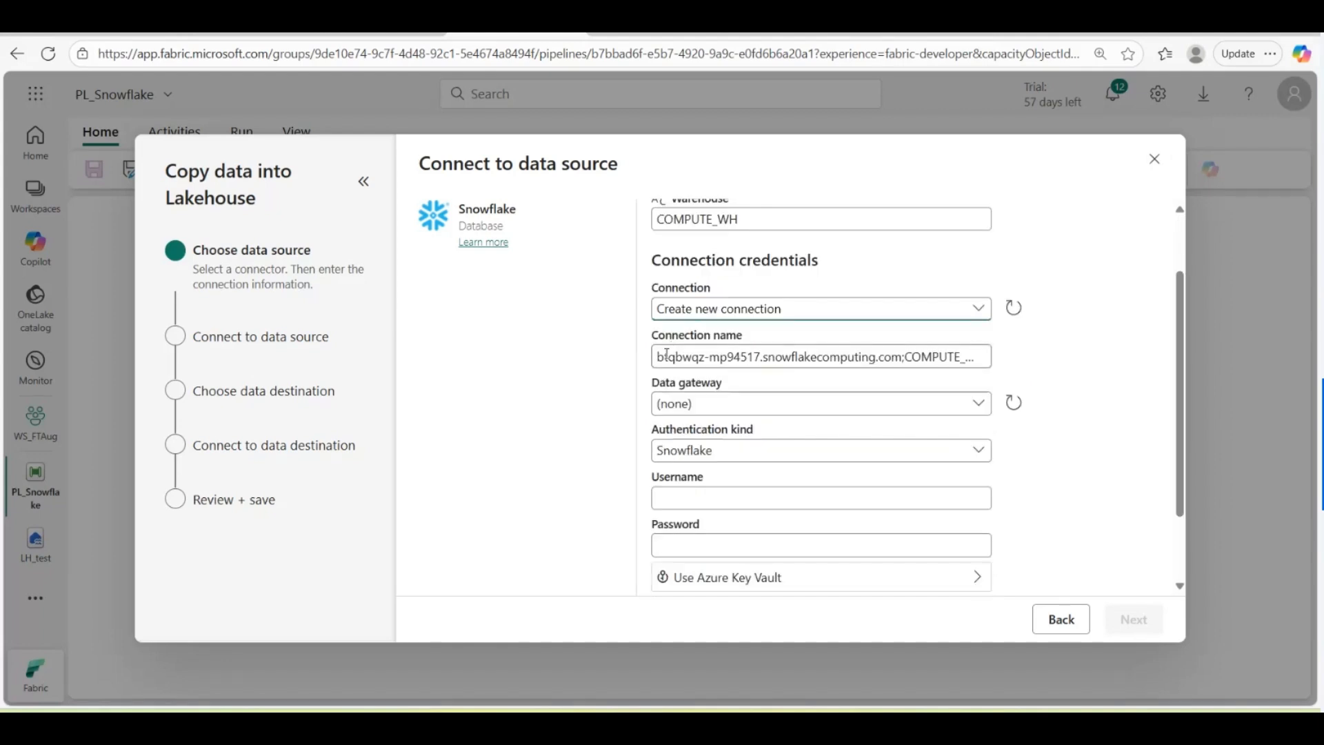
drag(660, 357, 987, 357)
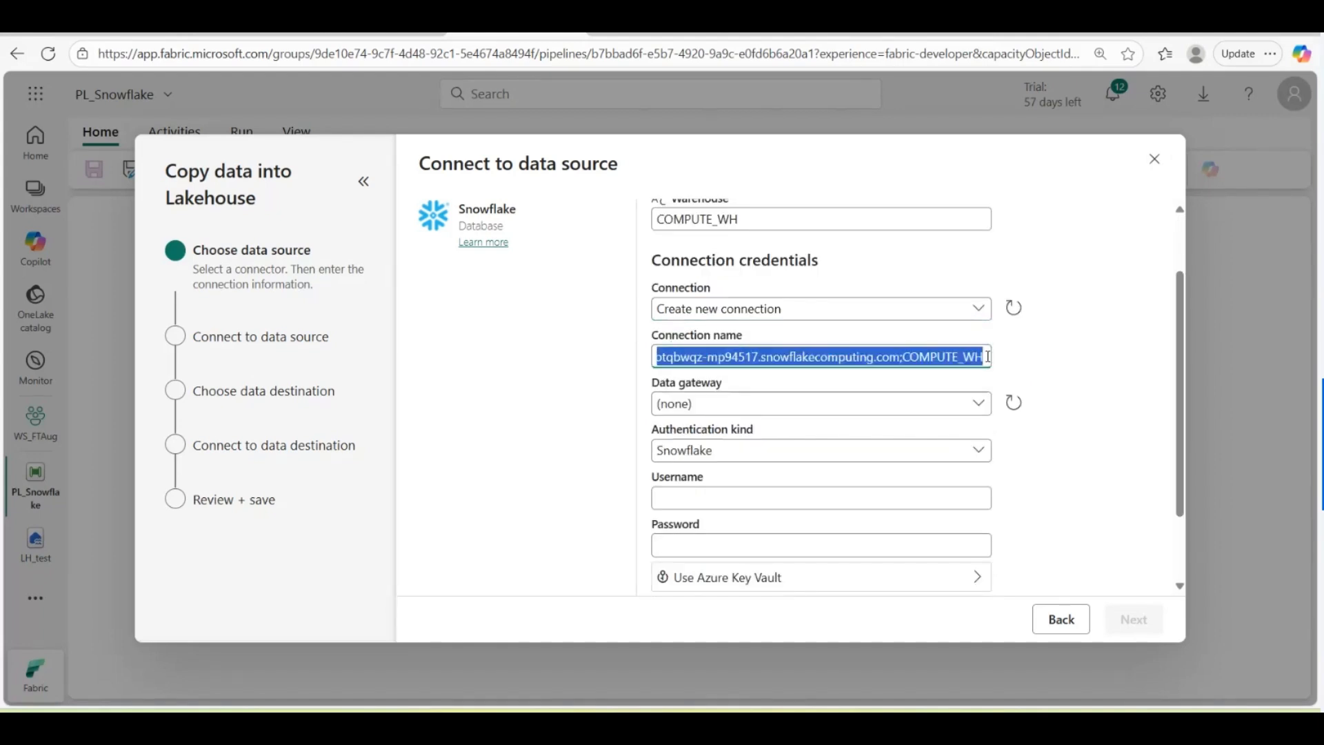
key(BackSpace)
text(Sn)
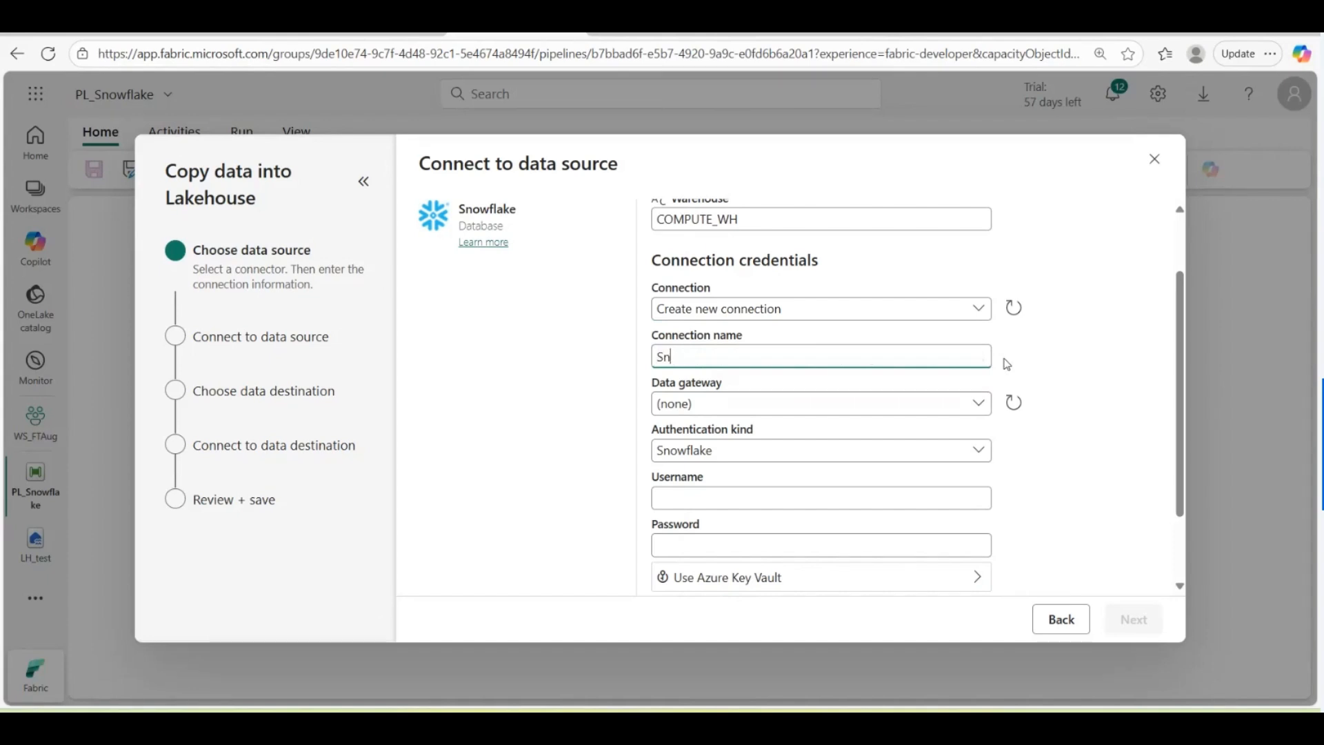
text(owflake)
text(Comm)
text(nnection)
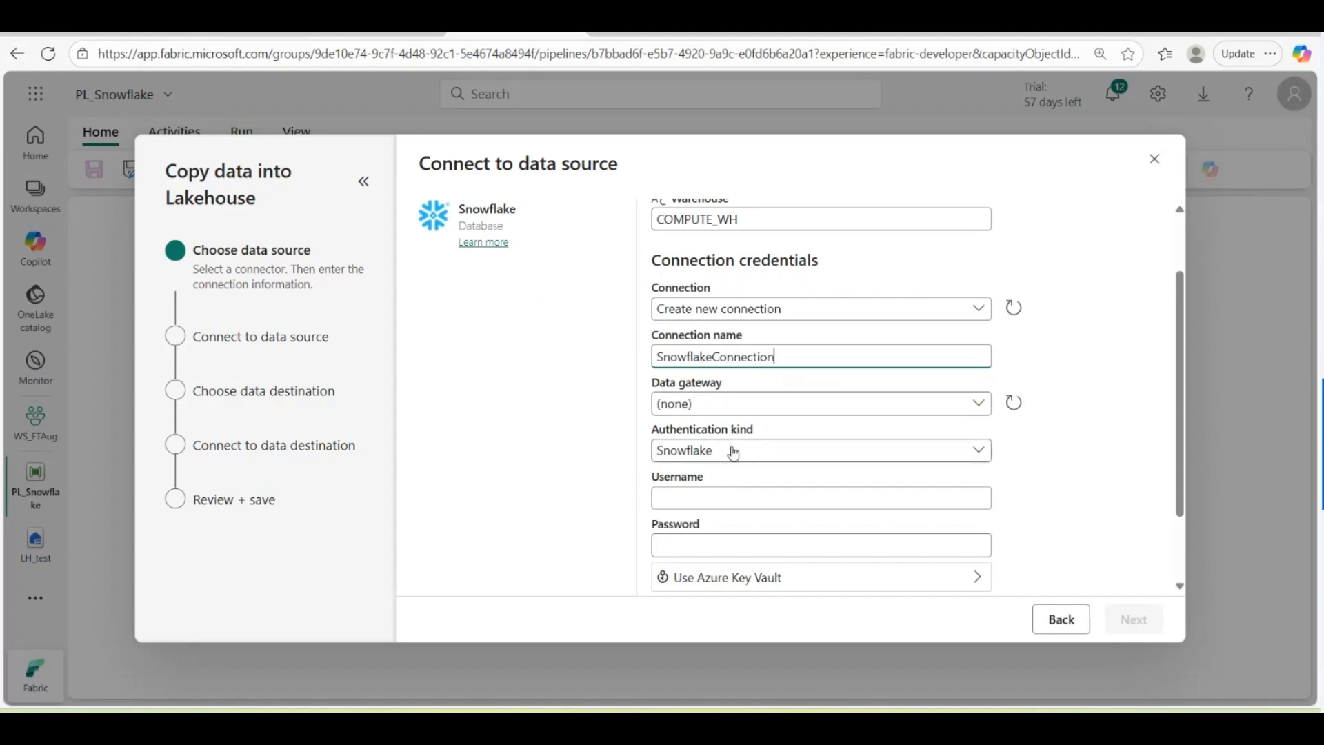
Step: Keep Snowflake authentication, fill in the username and password, and connect
scroll(978, 376, down, 2)
click(979, 372)
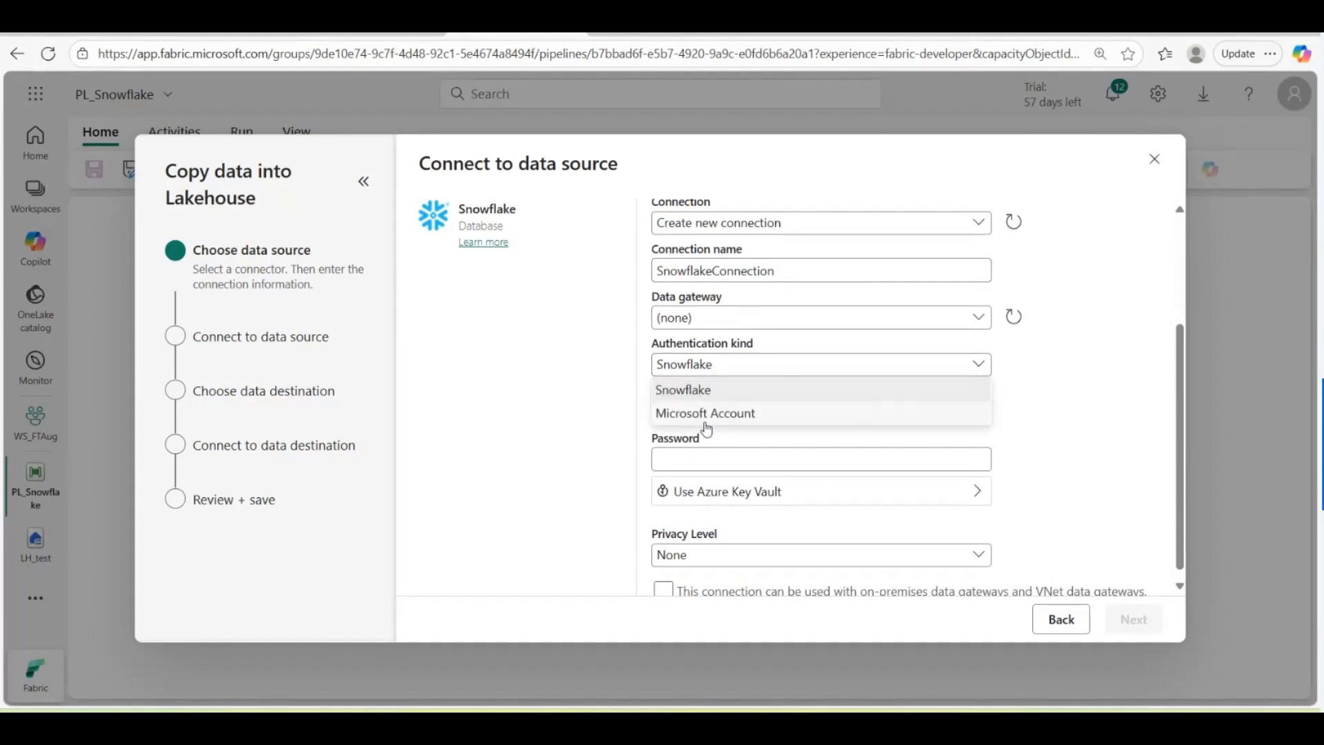
click(681, 389)
click(679, 412)
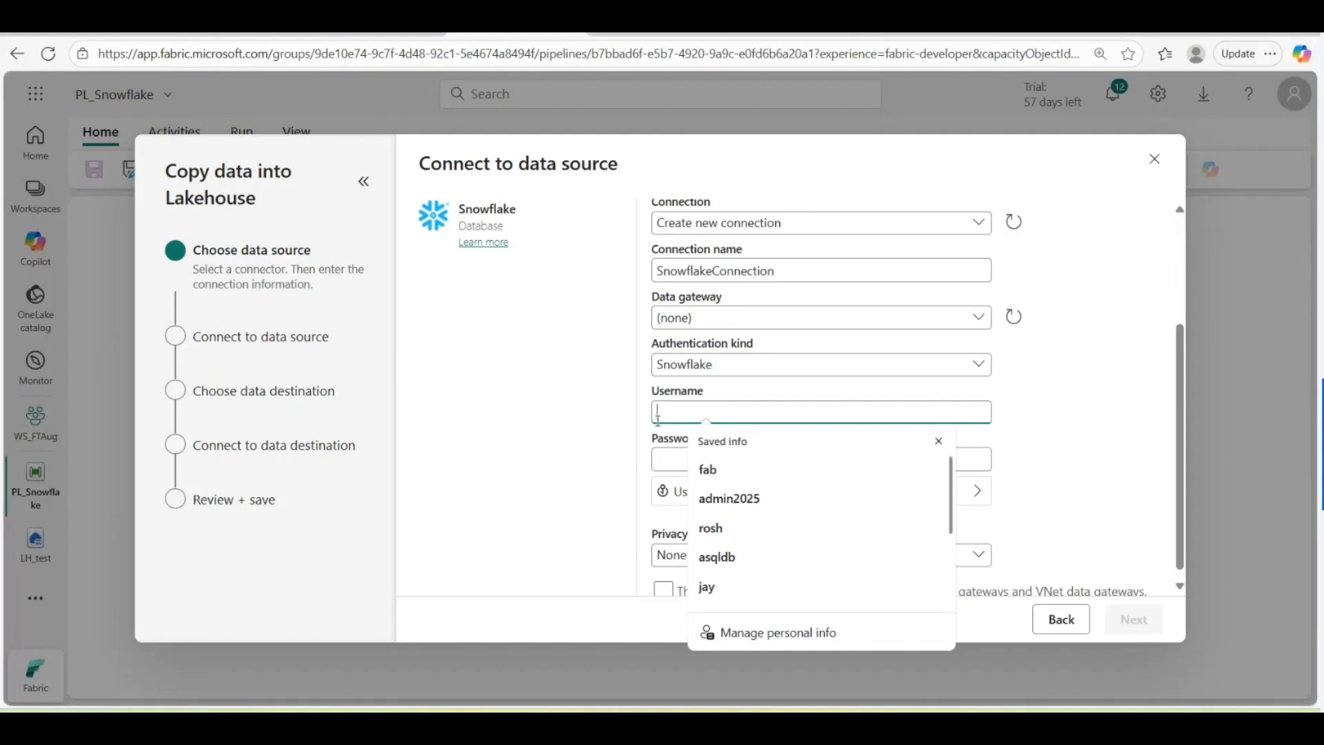
text(admin)
key(Down)
key(Down)
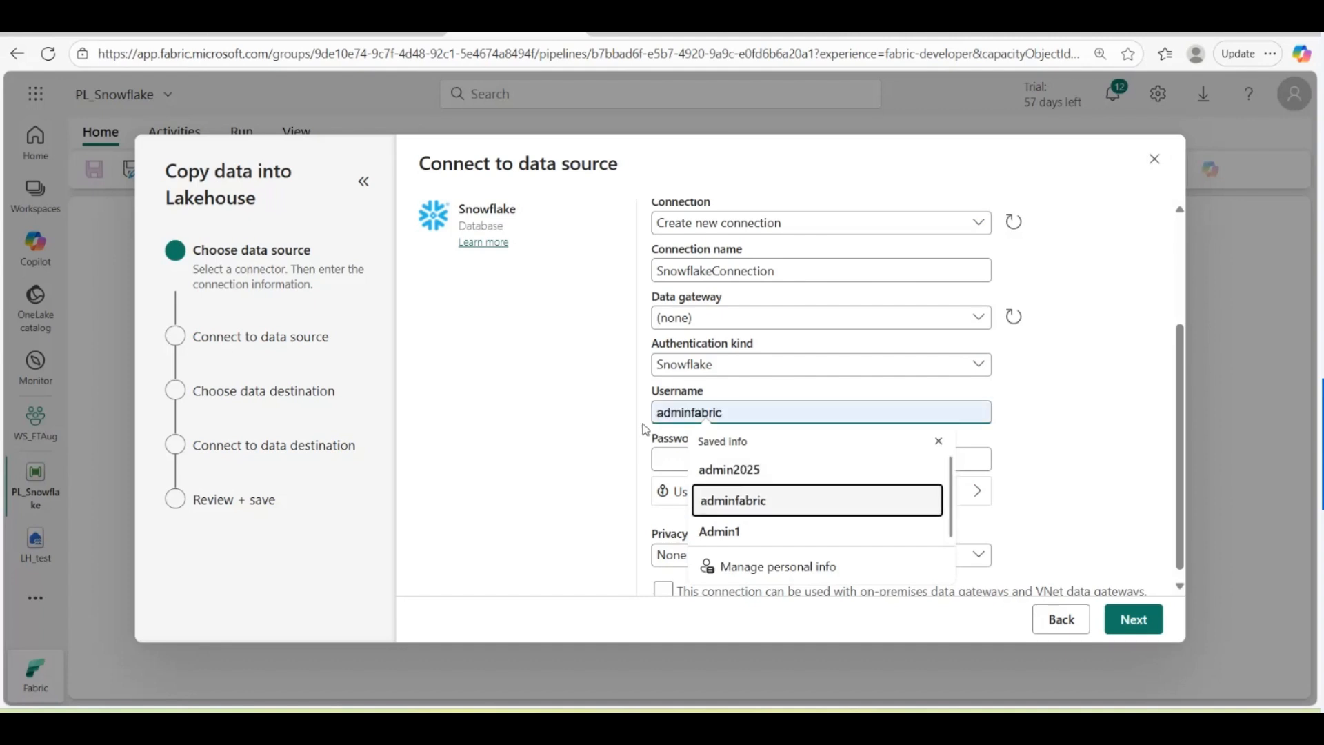
click(664, 461)
text(•)
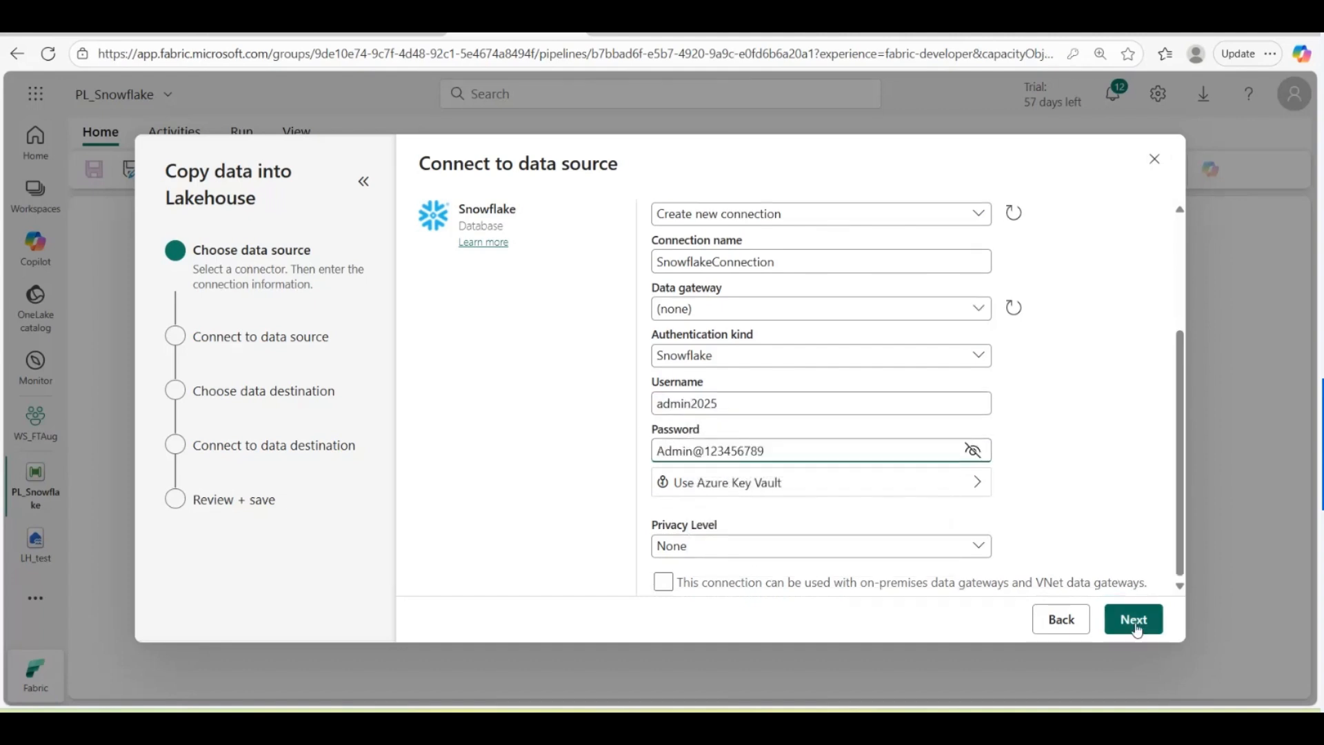
click(1135, 624)
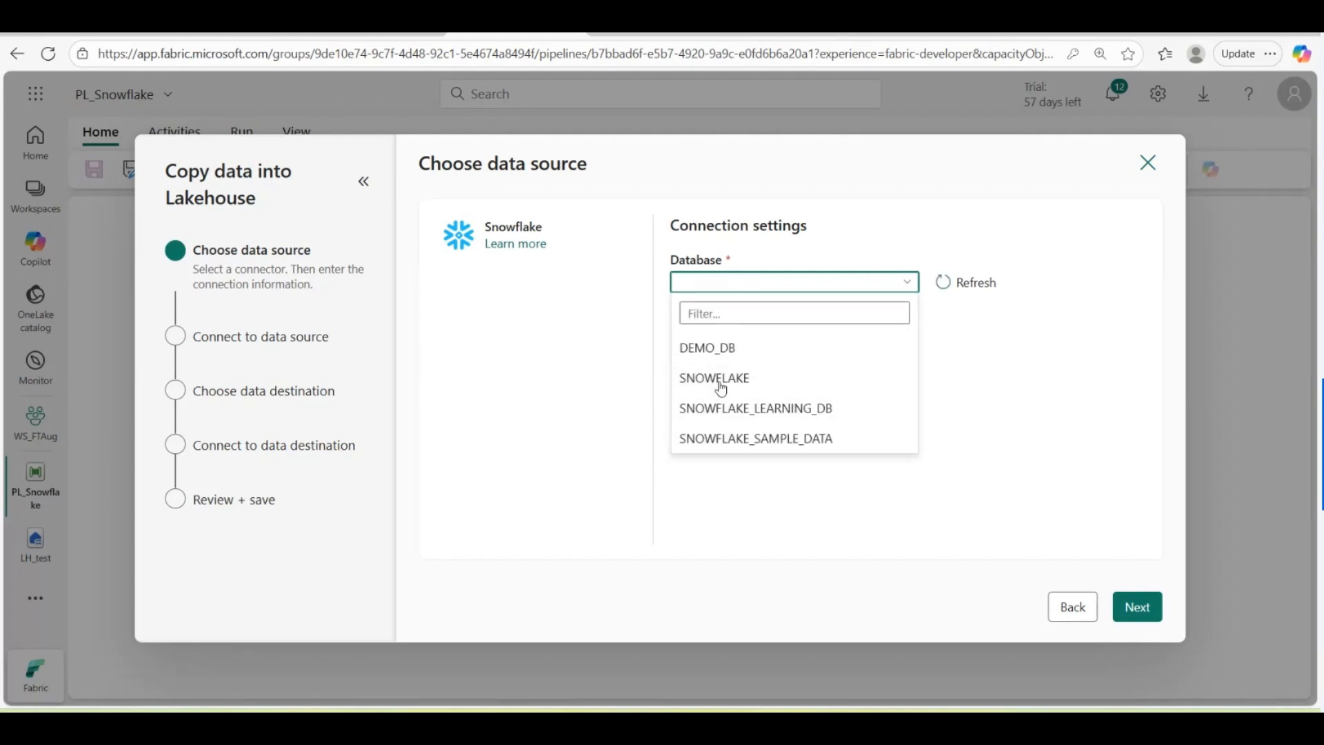
Step: Choose the DEMO_DB database, continue, and switch the source to a Query in the editor
click(707, 349)
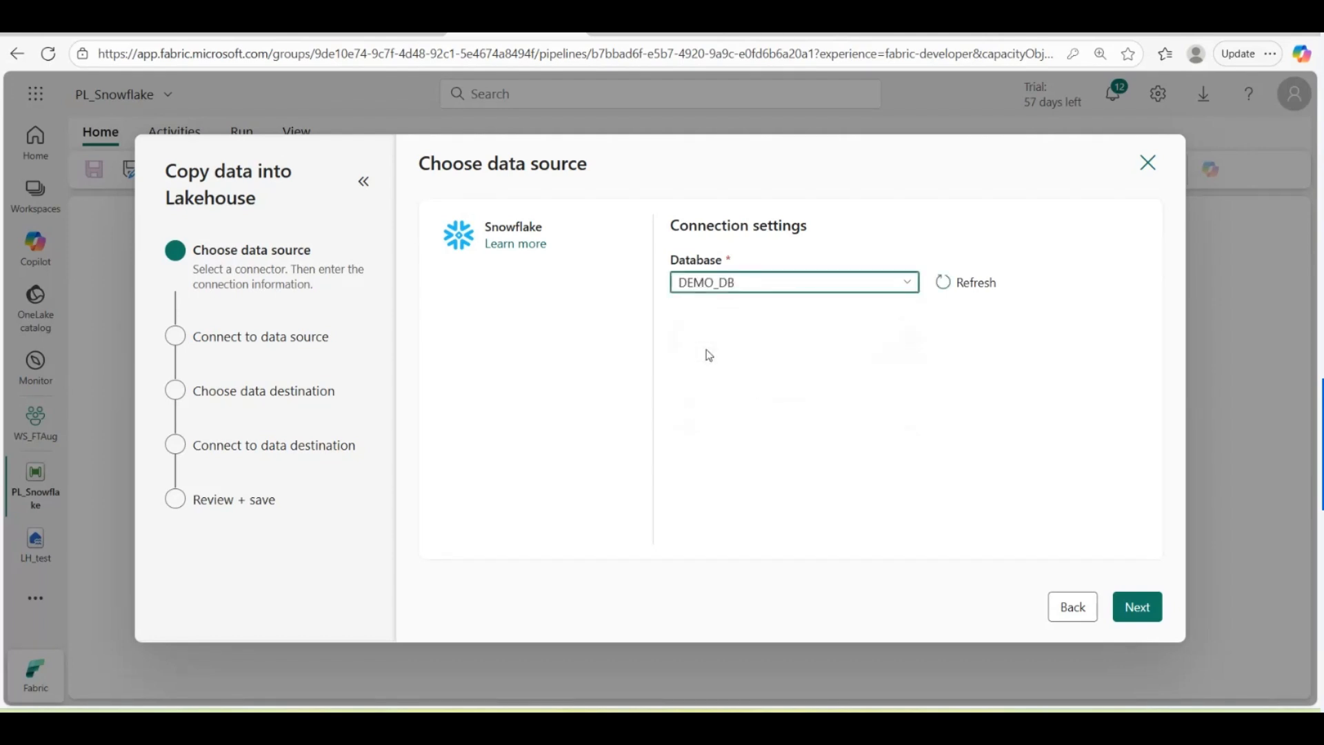
click(1137, 610)
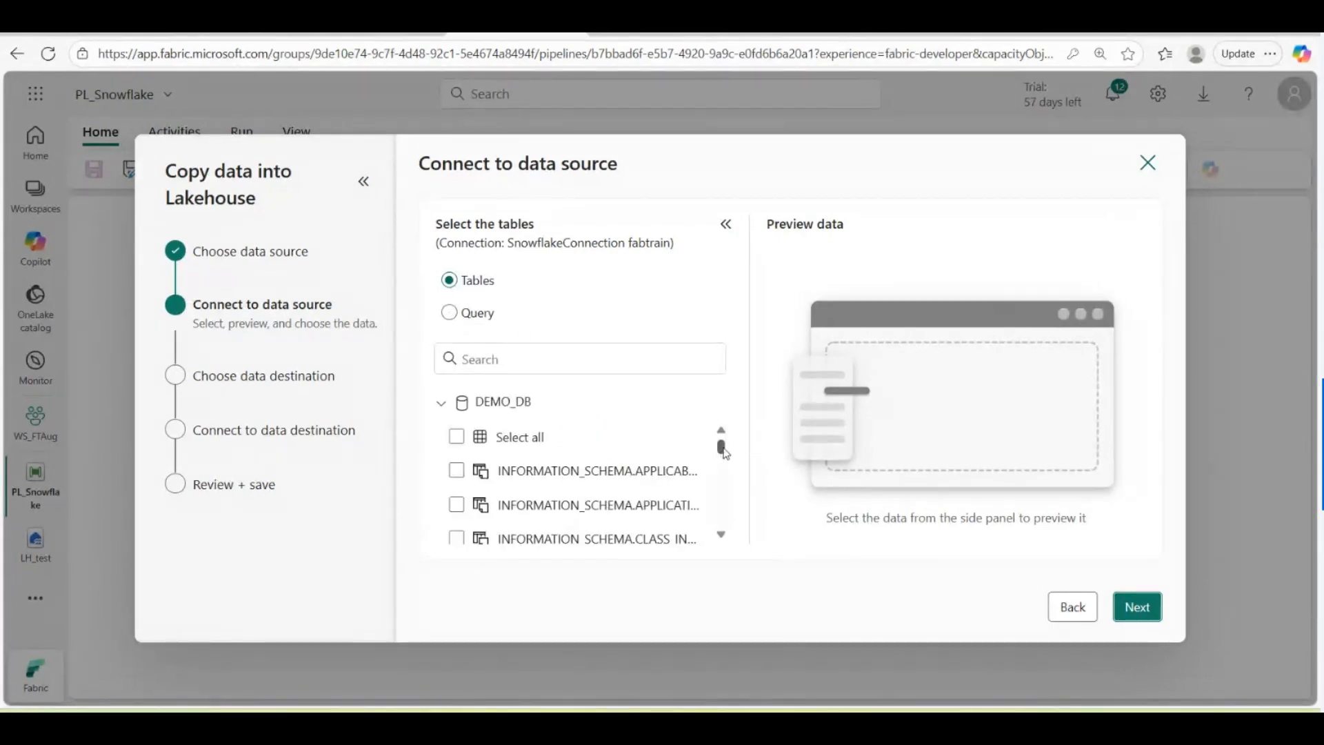
click(450, 314)
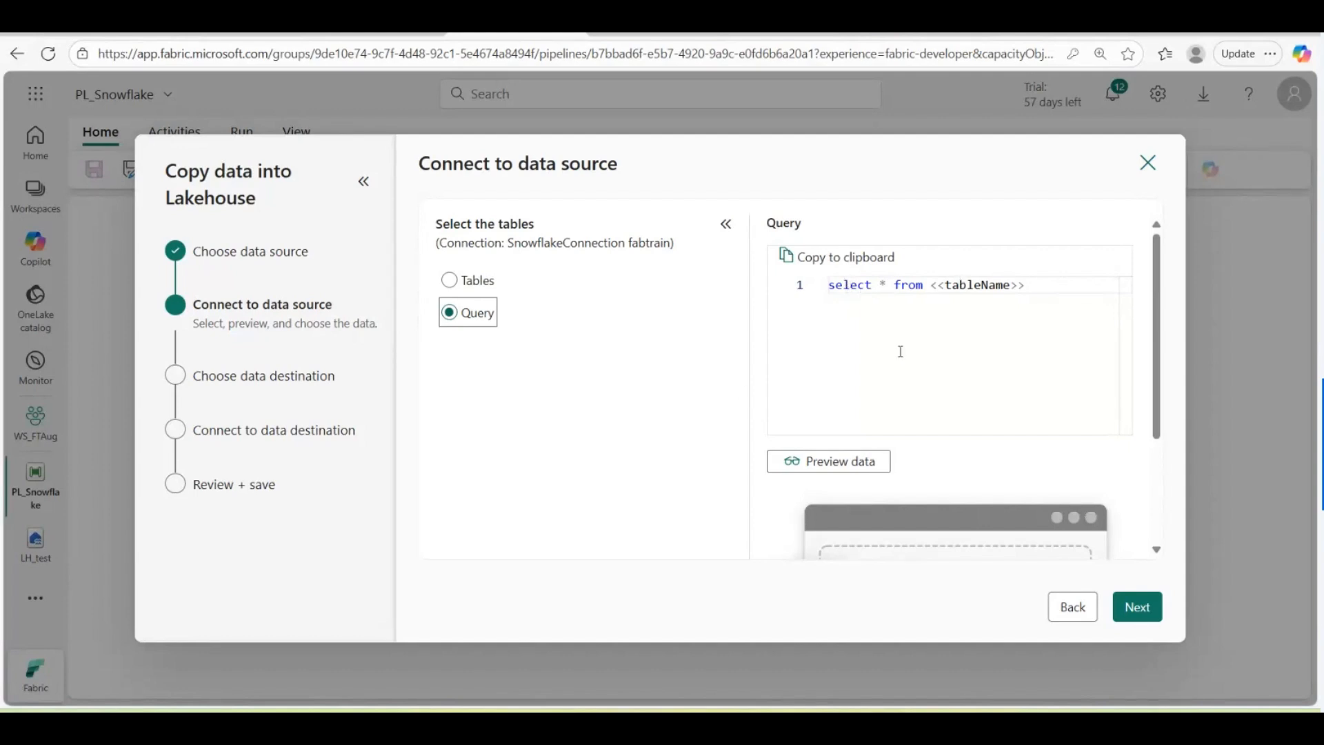
click(1007, 346)
Step: Under Tables, tick PUBLIC.EMPLOYEE_DATA, PUBLIC.ORDER_ITEMS and PUBLIC.CUSTOMERS and continue
click(449, 281)
scroll(591, 494, down, 5)
scroll(621, 487, down, 5)
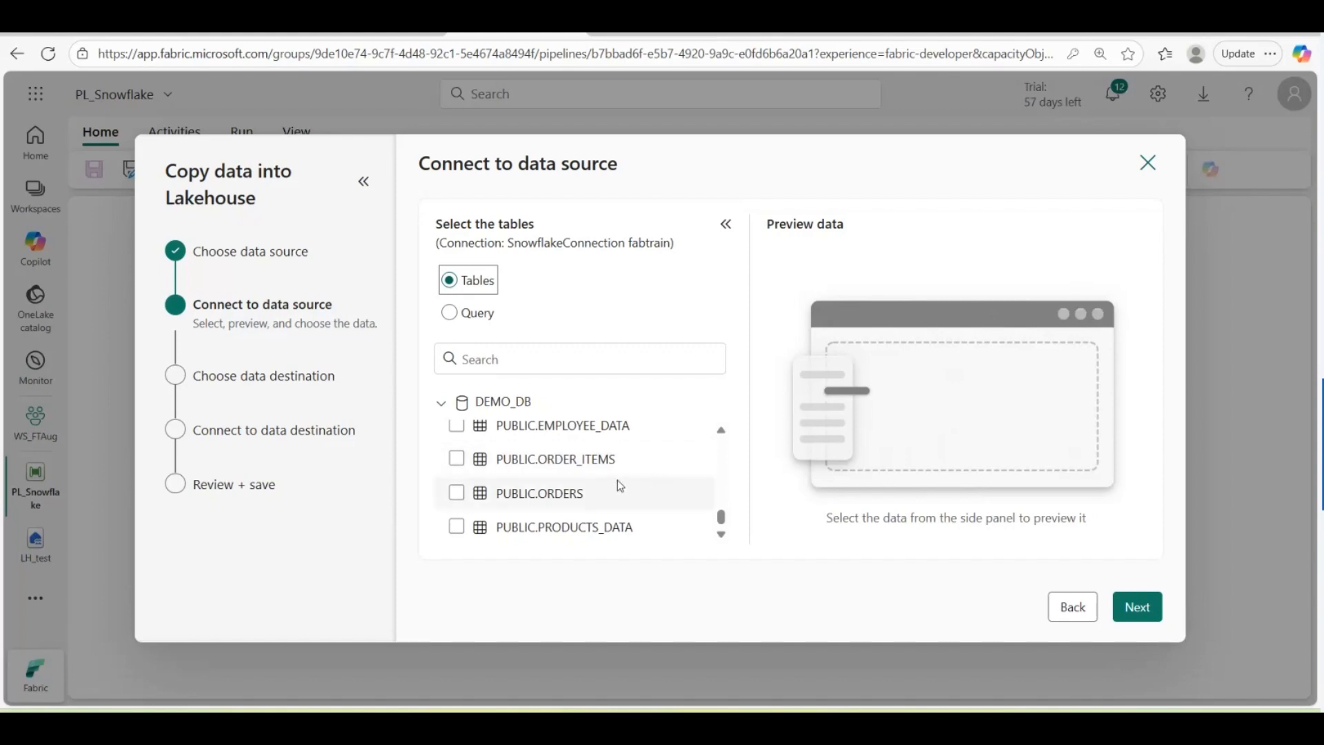
click(501, 356)
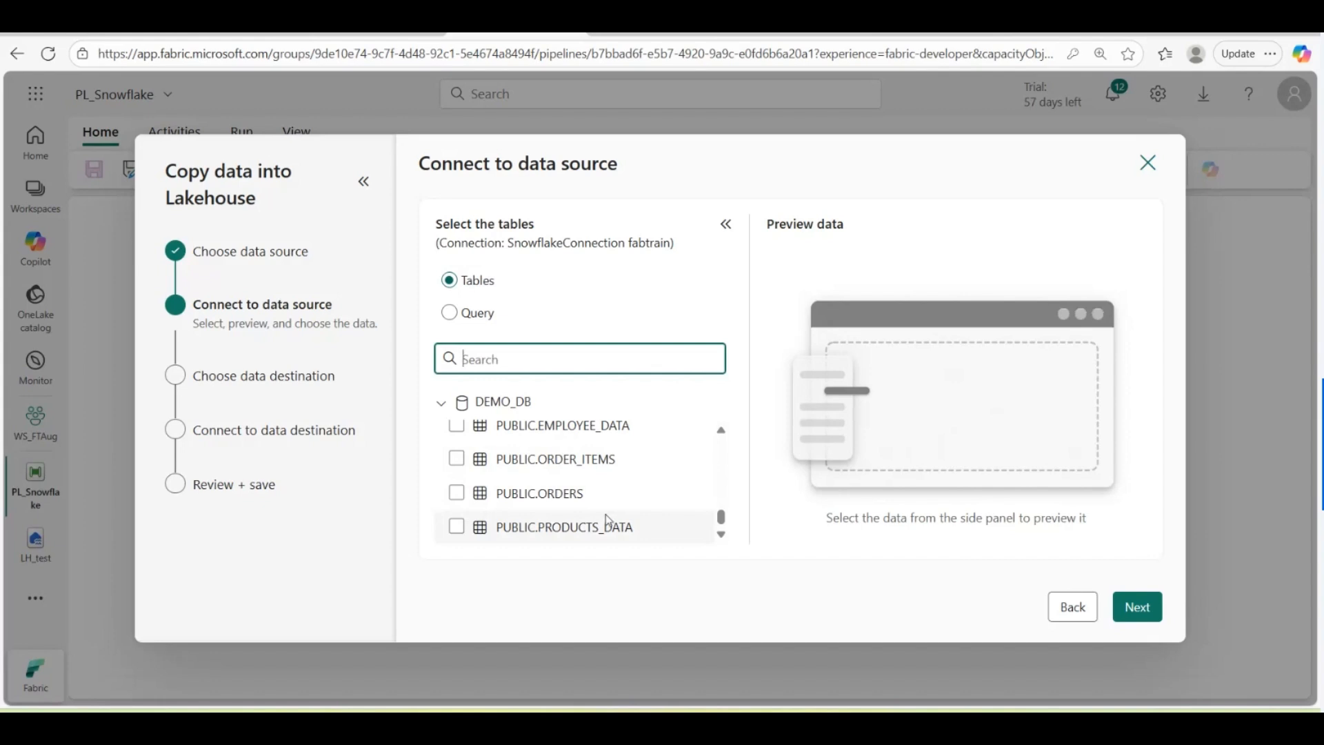
click(456, 426)
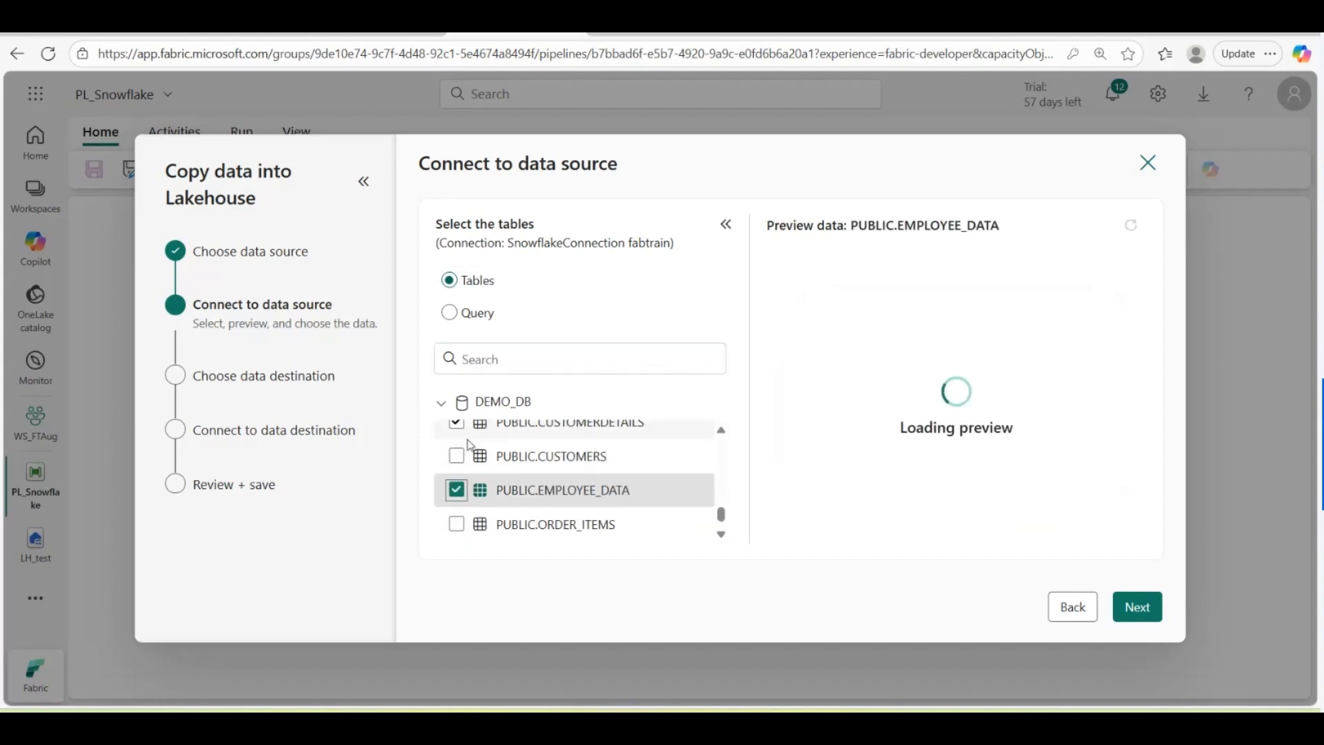
click(457, 524)
click(457, 456)
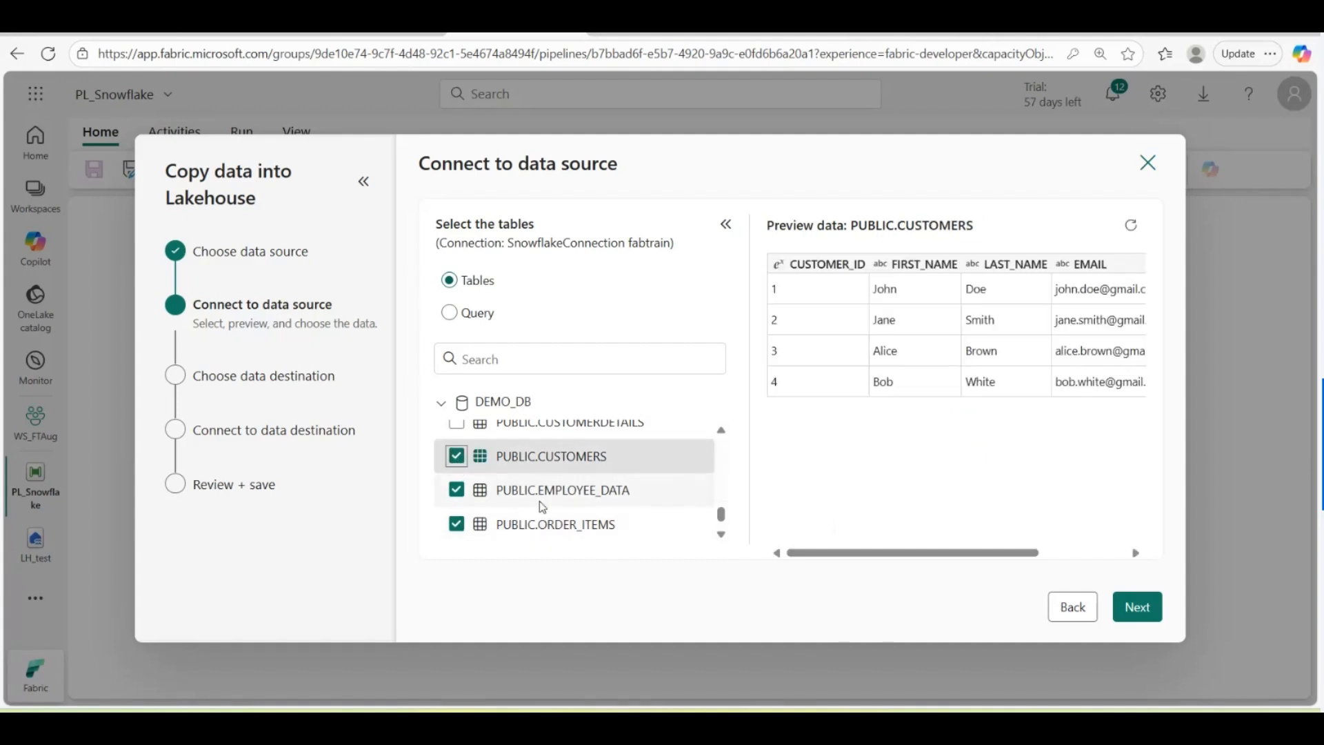
click(1140, 607)
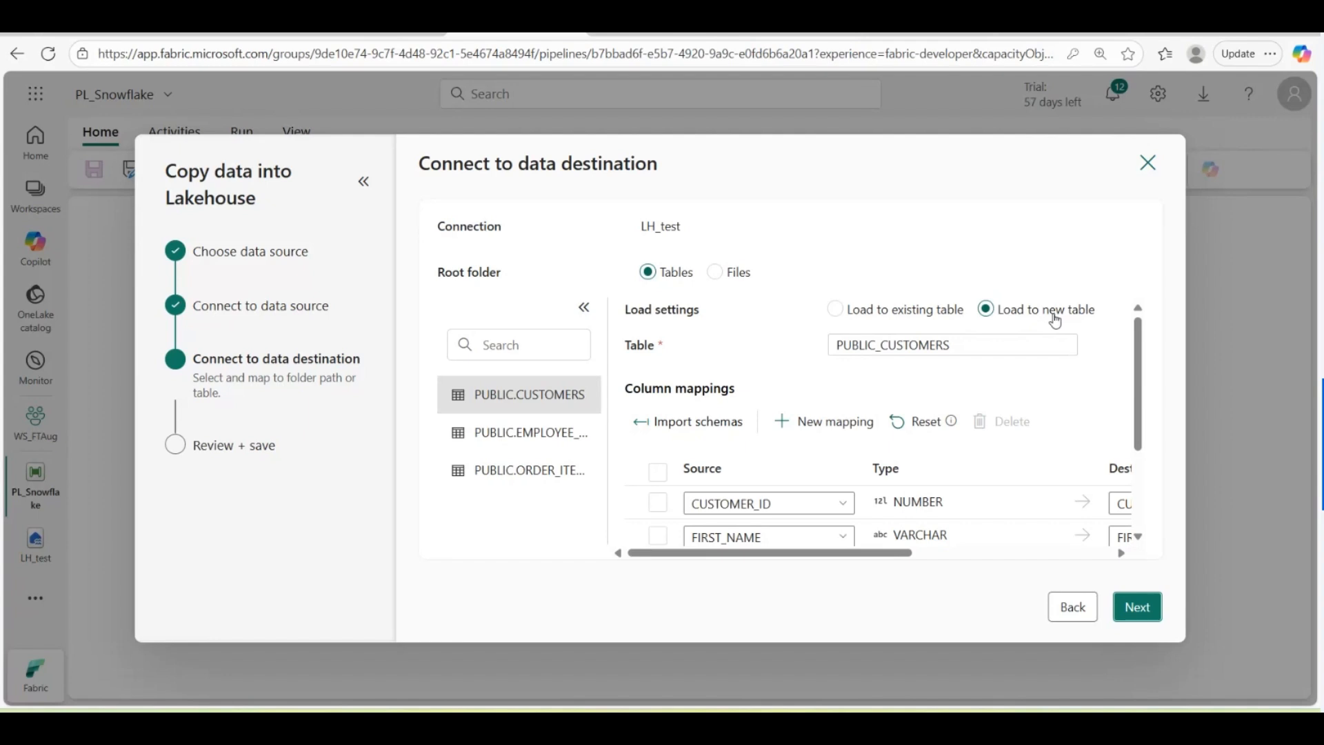
Step: Check the PUBLIC_EMPLOYEE_DATA and PUBLIC_ORDER_ITEMS column mappings, then advance to Settings
scroll(862, 524, down, 3)
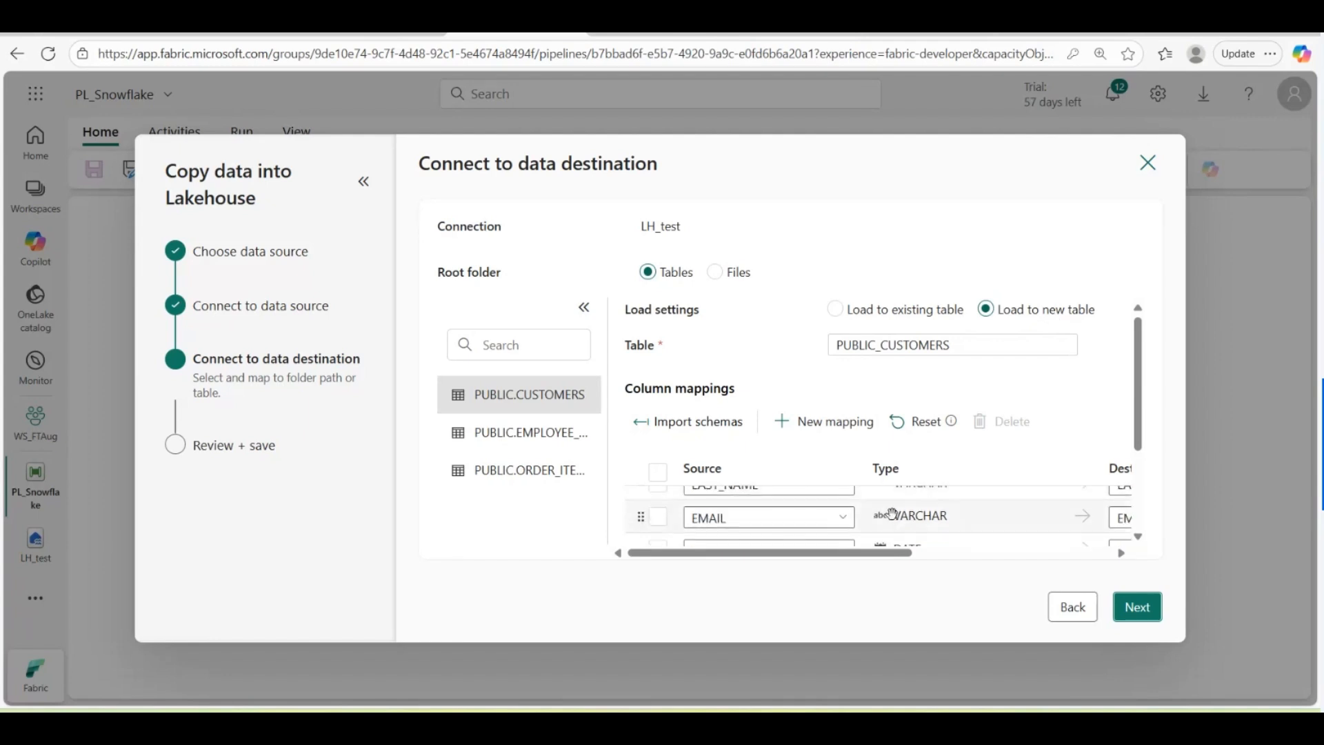
drag(856, 554, 1131, 554)
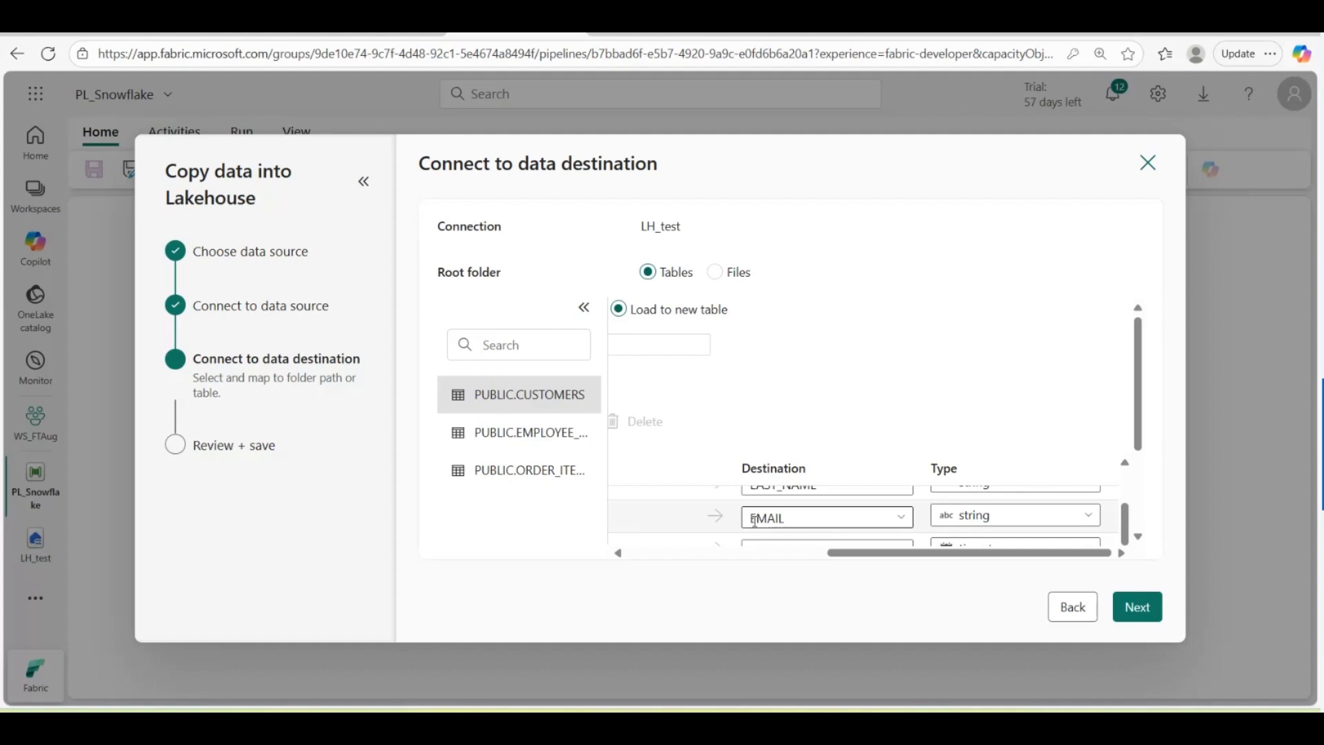
drag(1139, 424, 1118, 494)
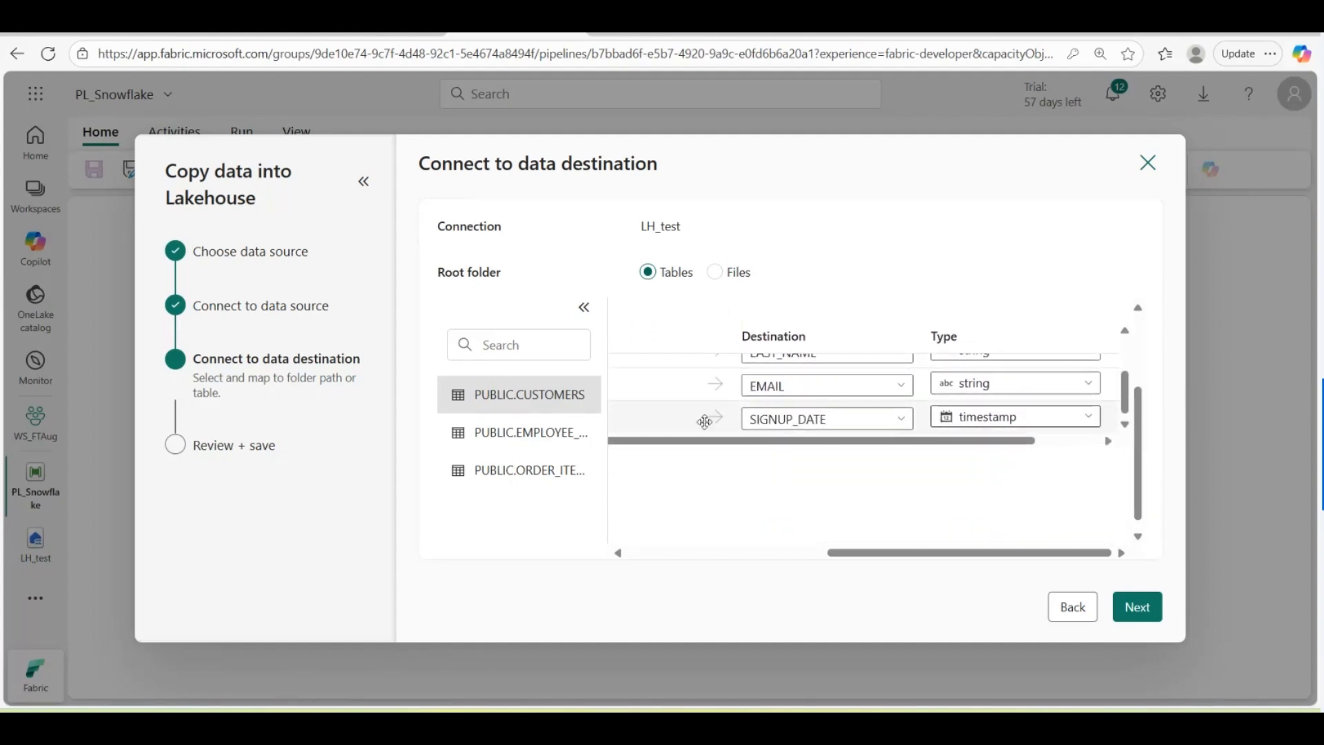
drag(922, 553, 643, 573)
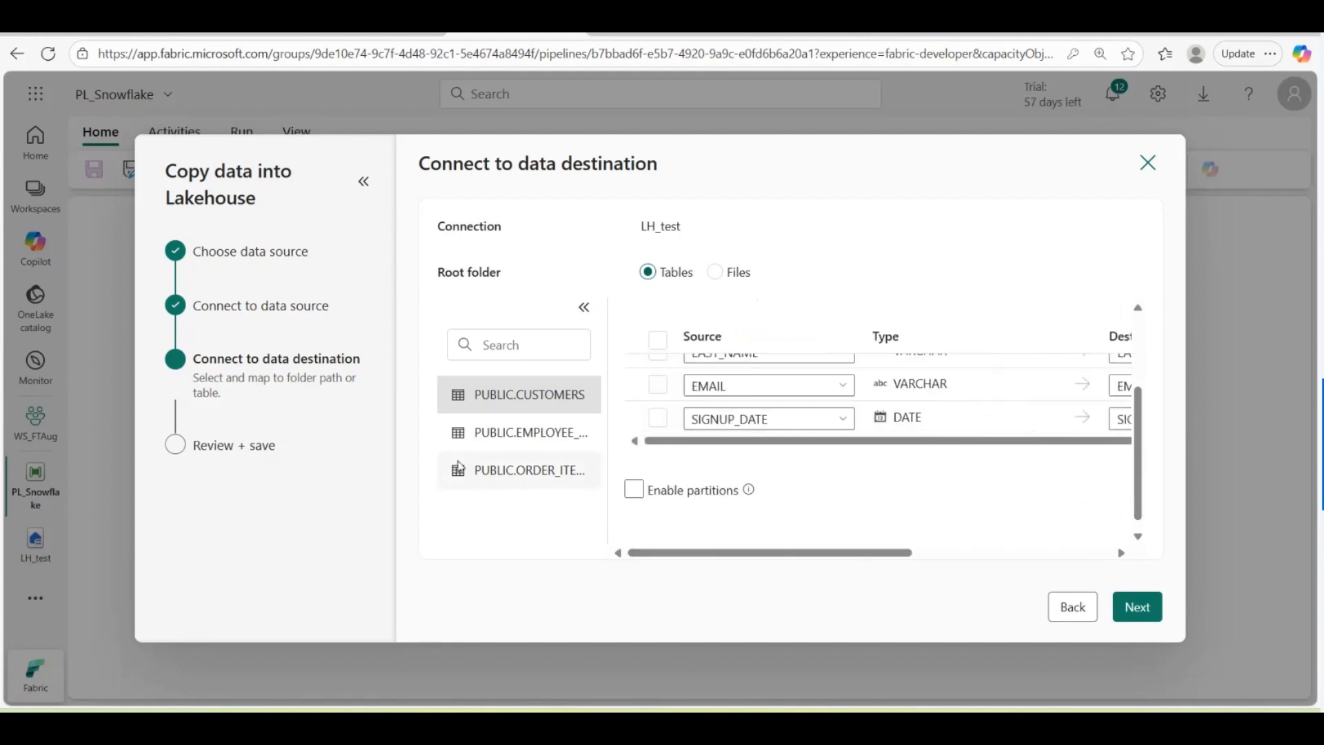
click(504, 432)
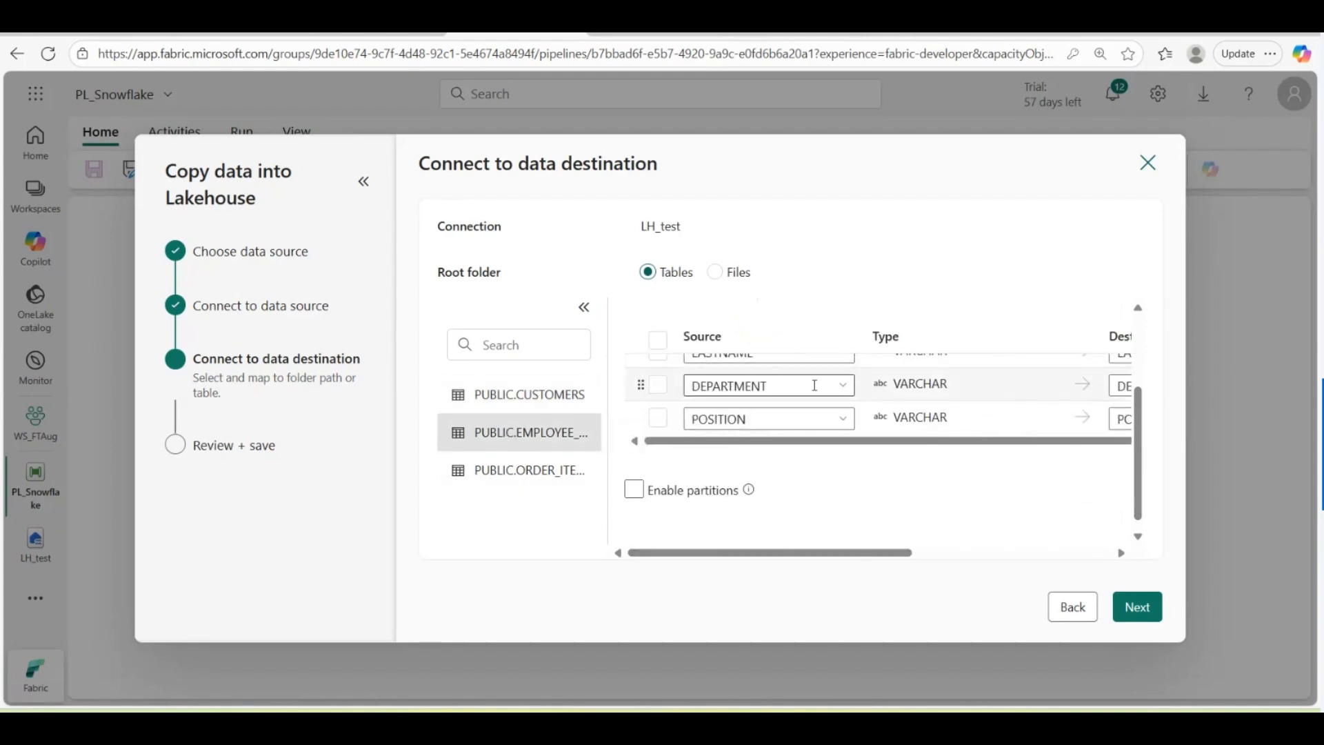
scroll(814, 386, up, 5)
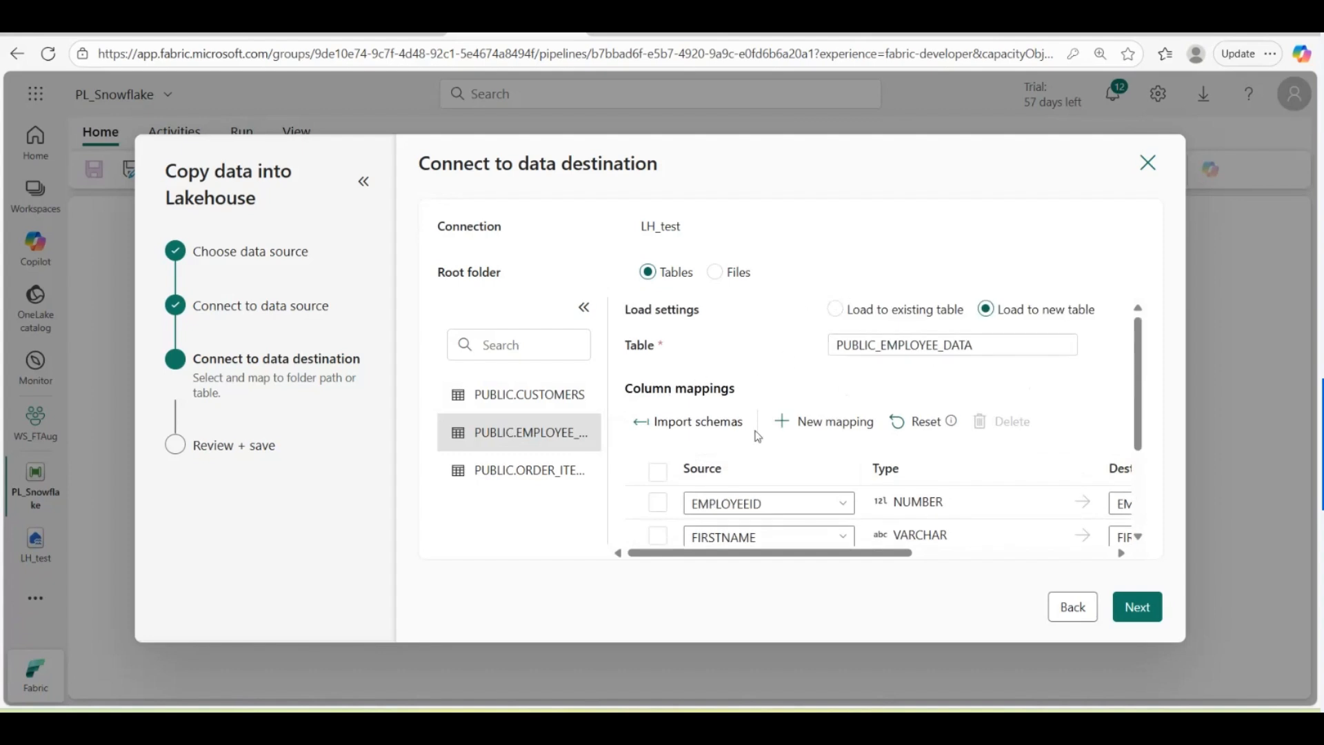
click(522, 476)
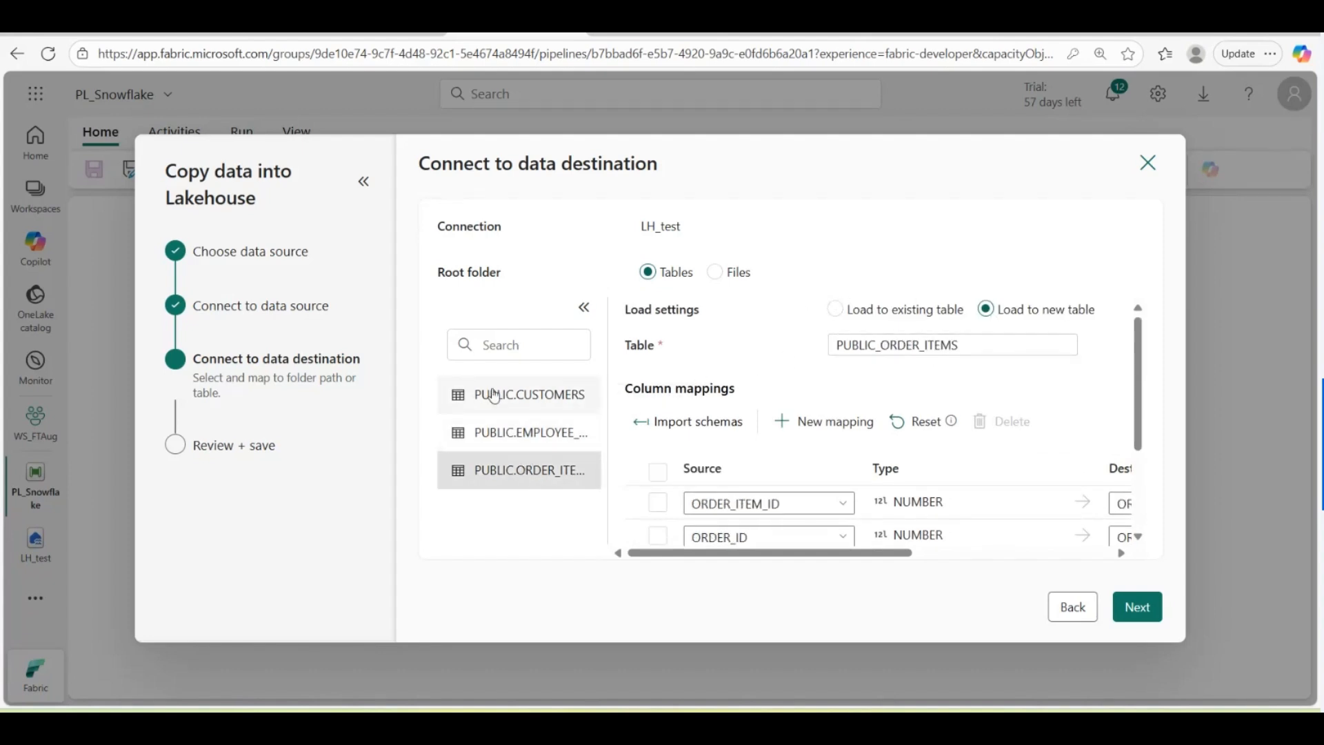
click(1141, 614)
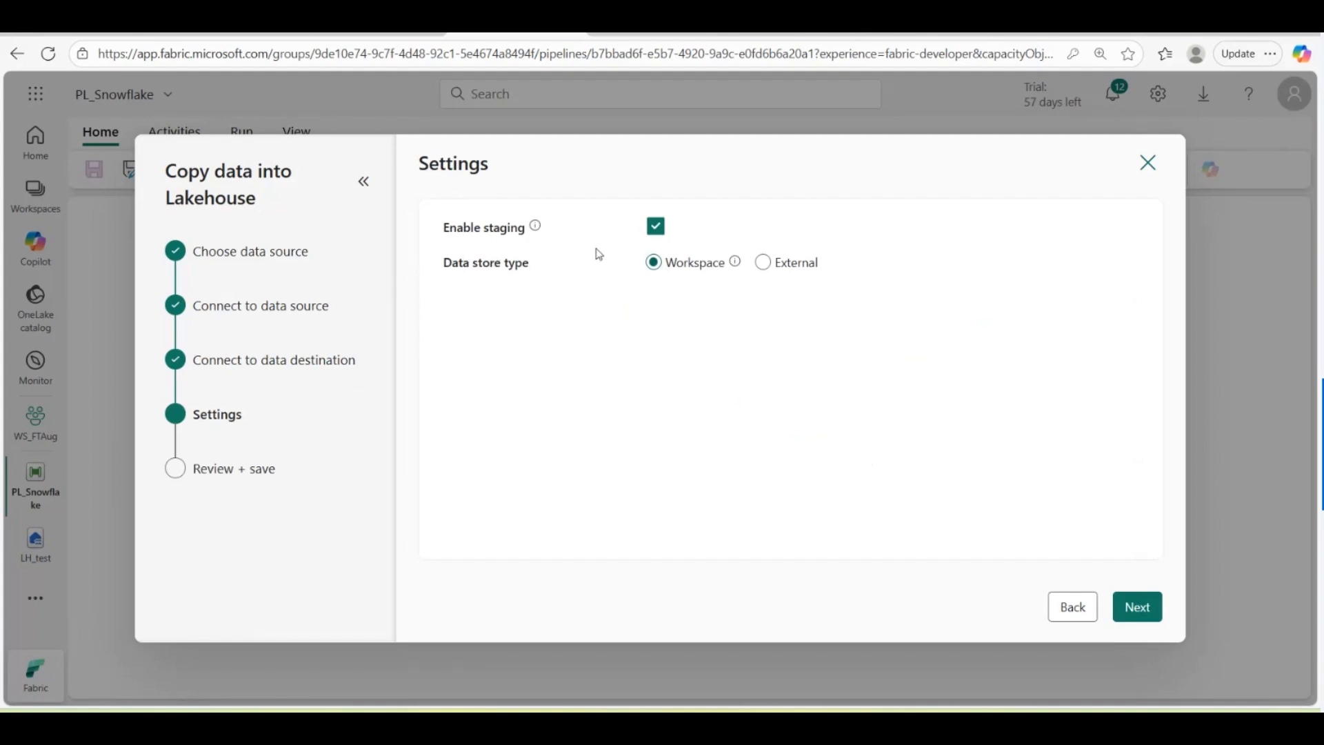
Step: Try continuing with staging disabled and read the resulting Snowflake staging error
click(656, 228)
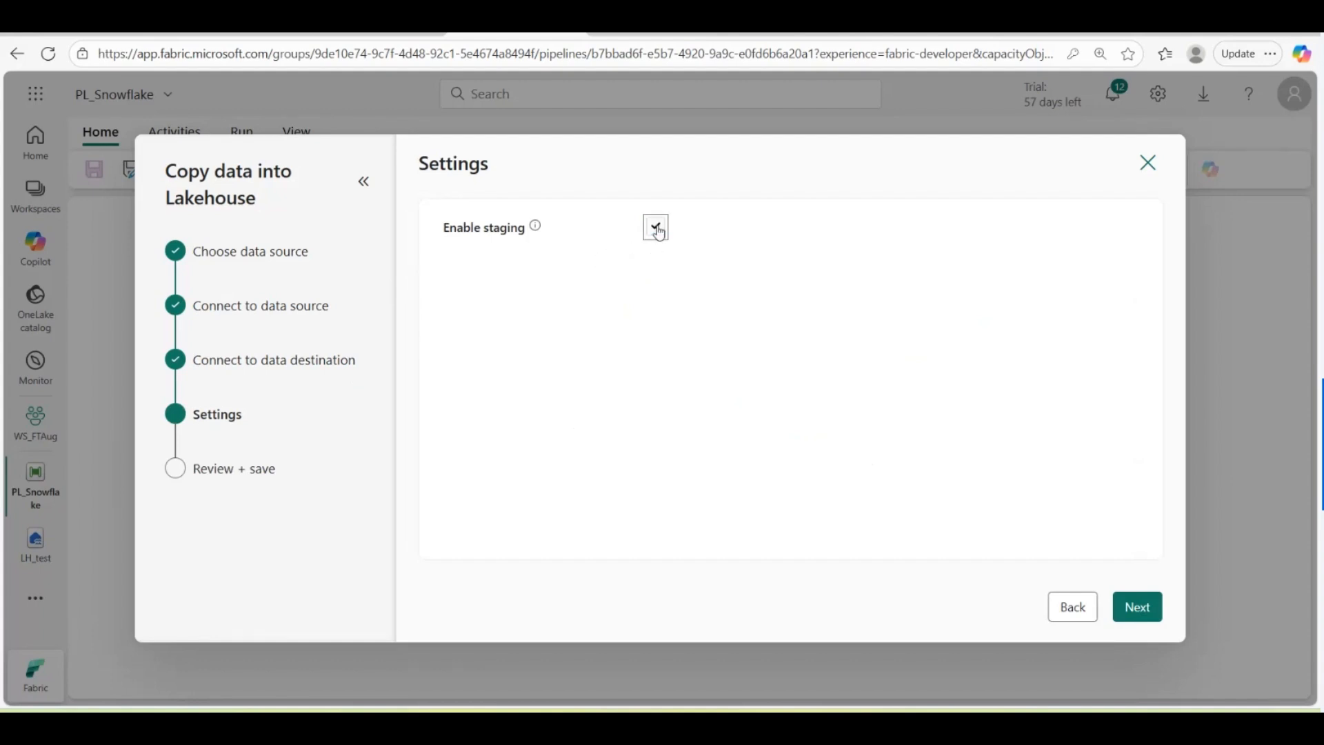
click(1135, 607)
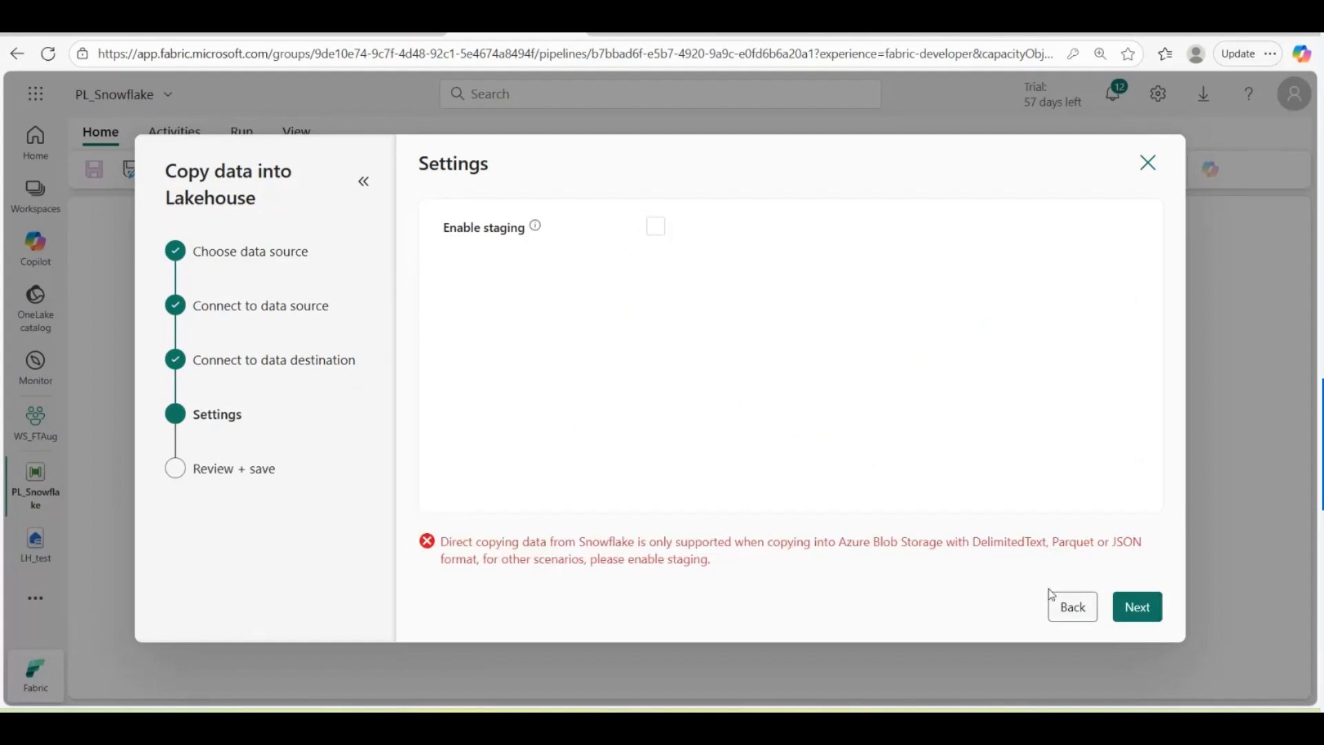
drag(443, 543, 948, 546)
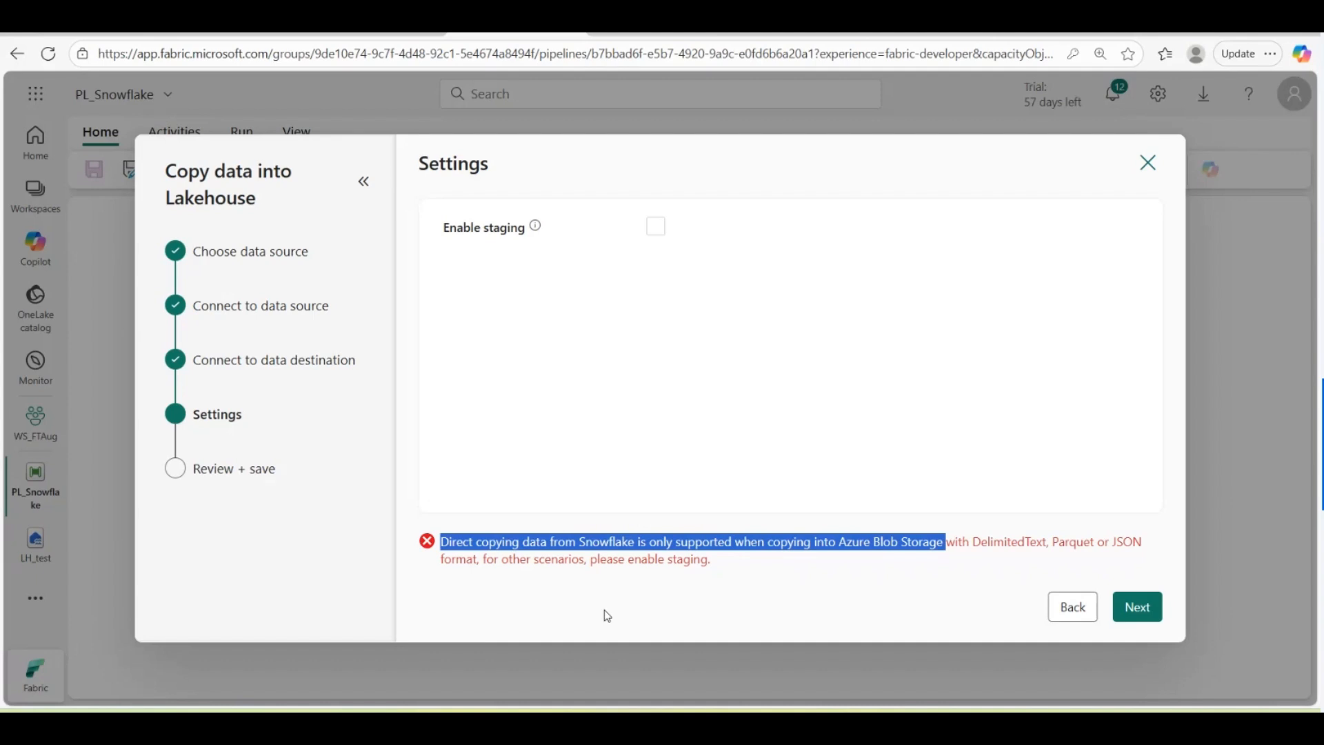
click(696, 589)
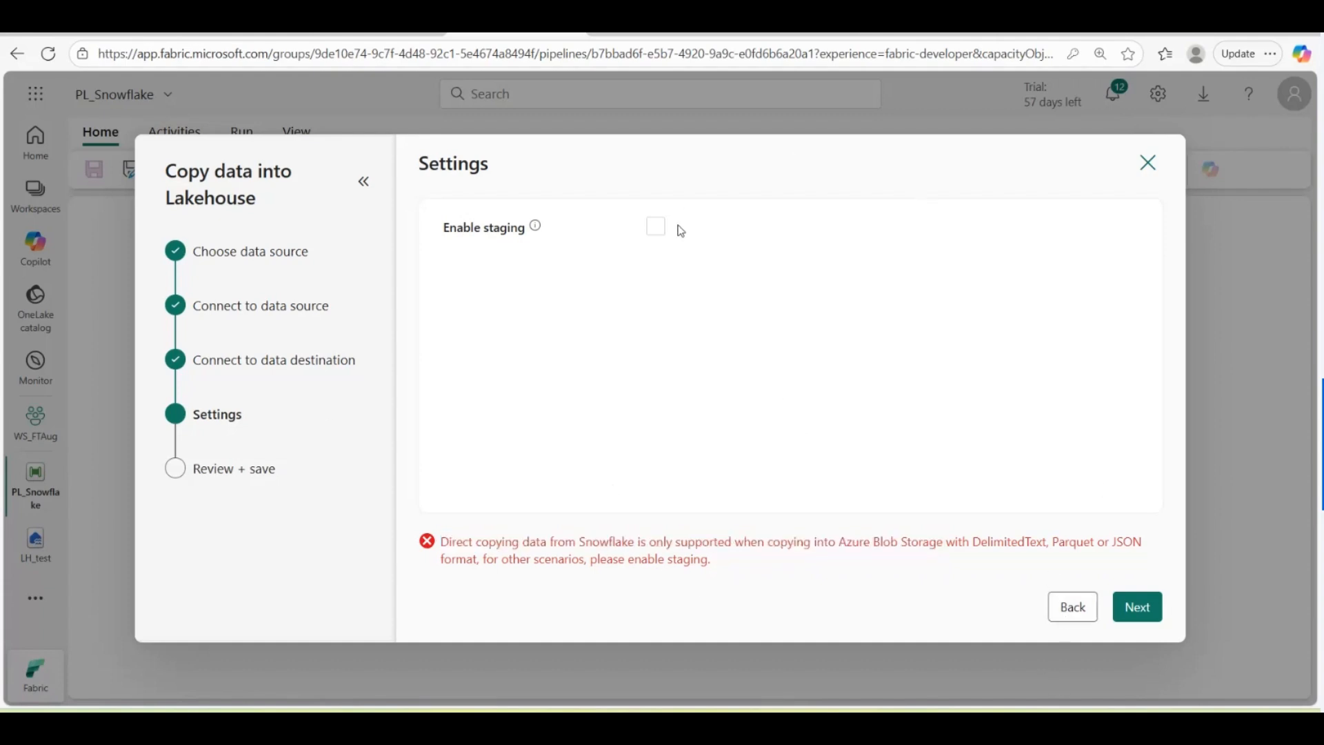
Step: Re-enable staging, try External, then settle on the Workspace store and reach Review + save
click(655, 229)
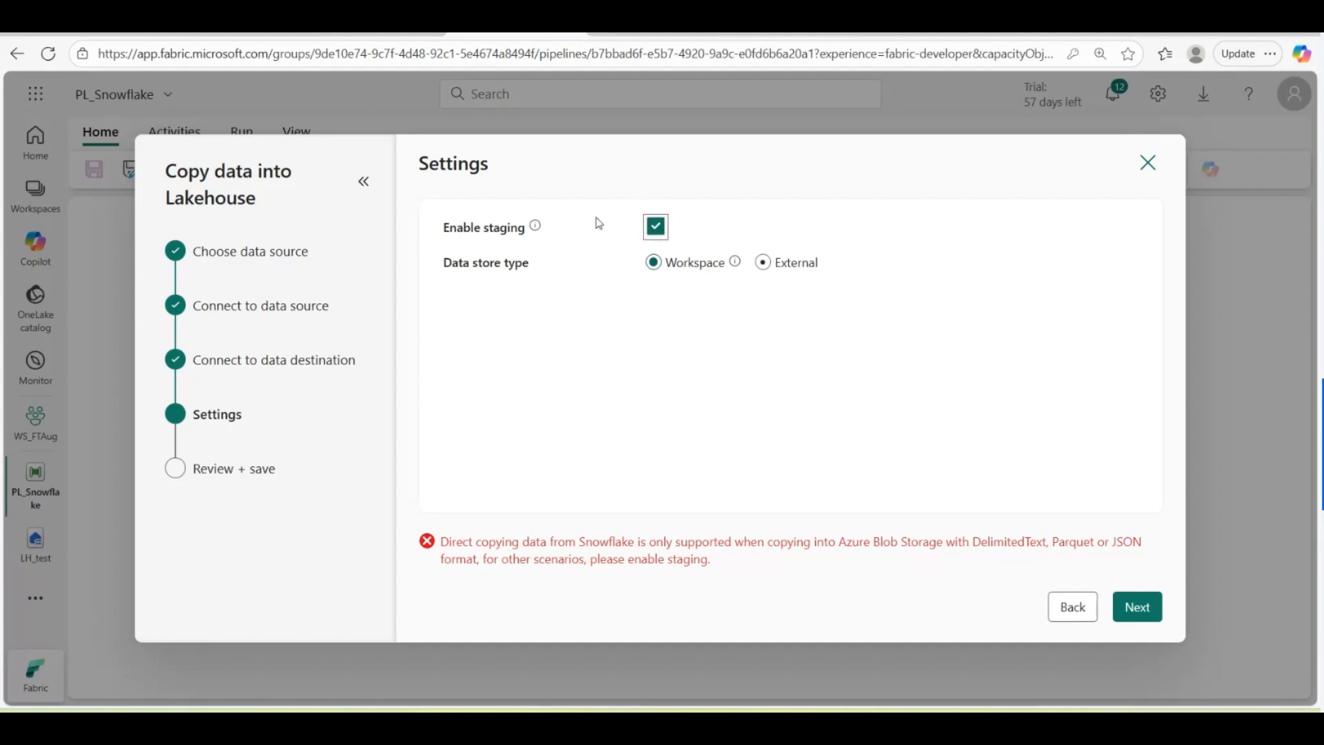
click(763, 269)
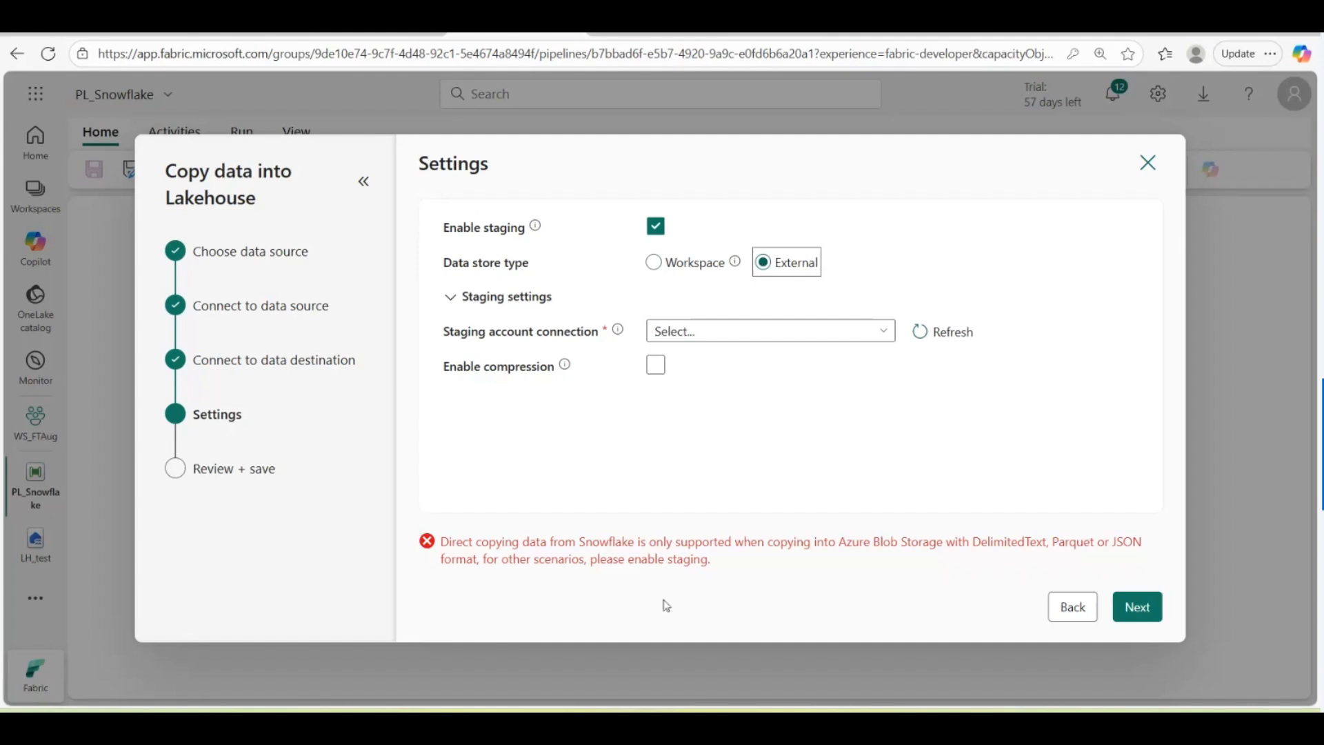
click(879, 338)
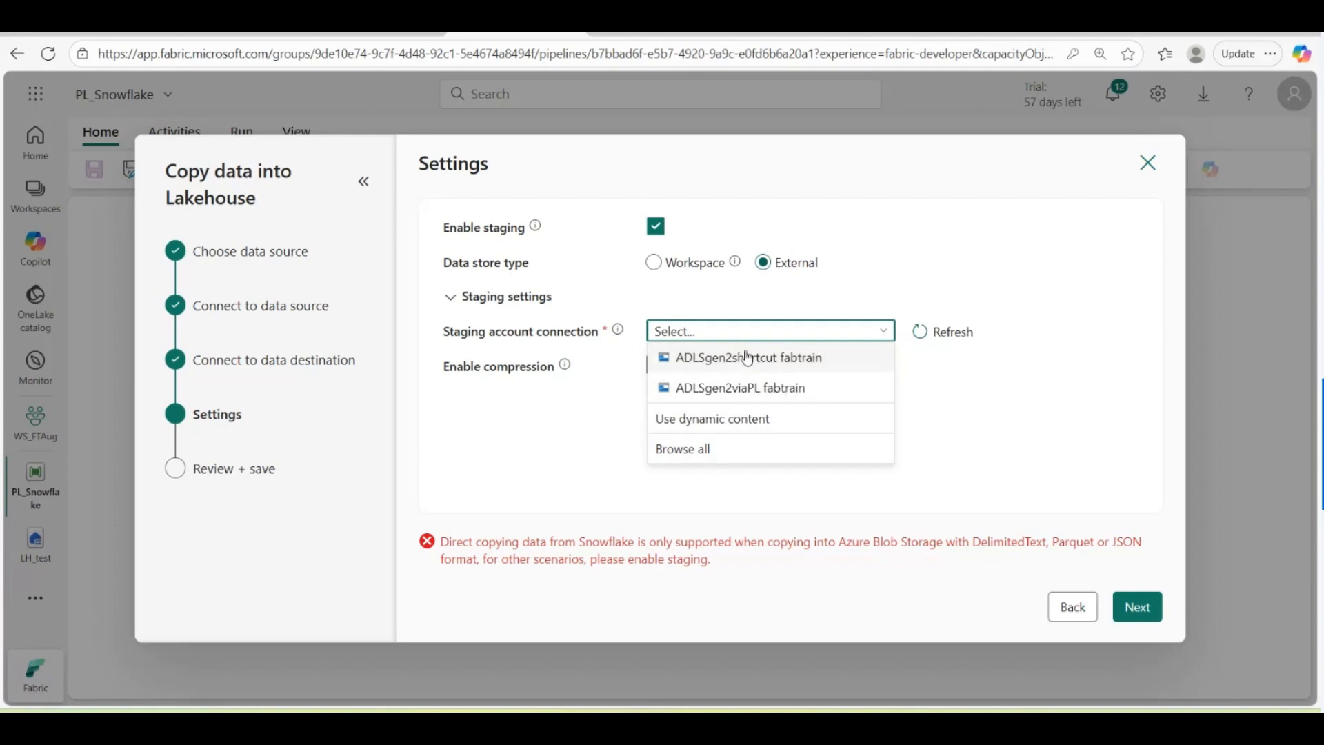
click(994, 417)
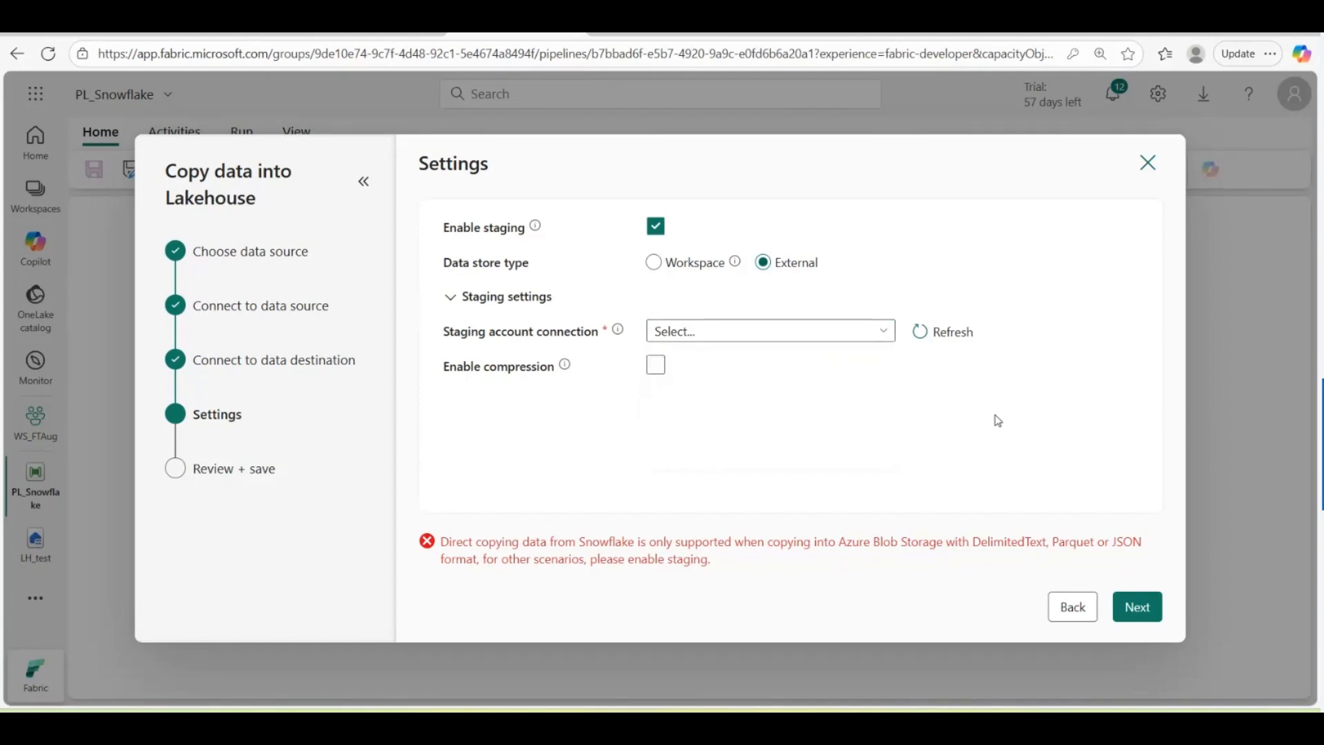
click(654, 262)
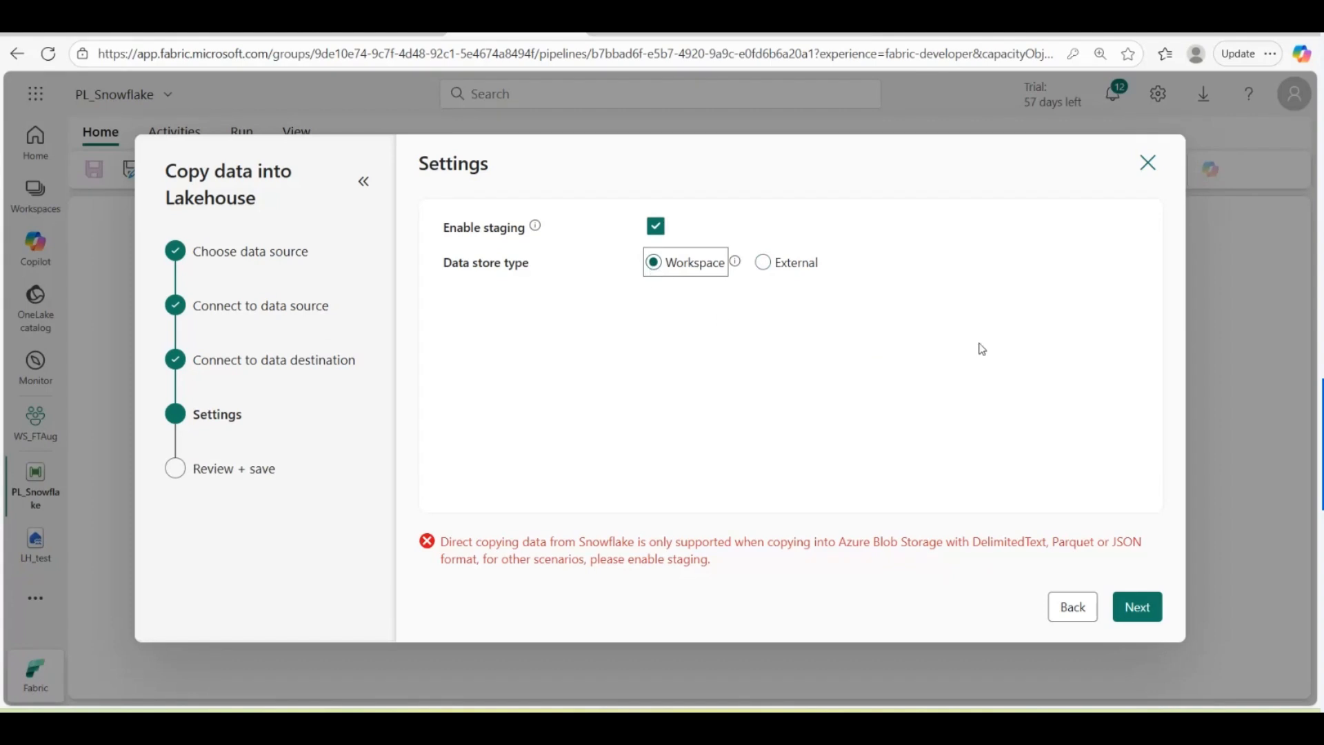
click(1133, 614)
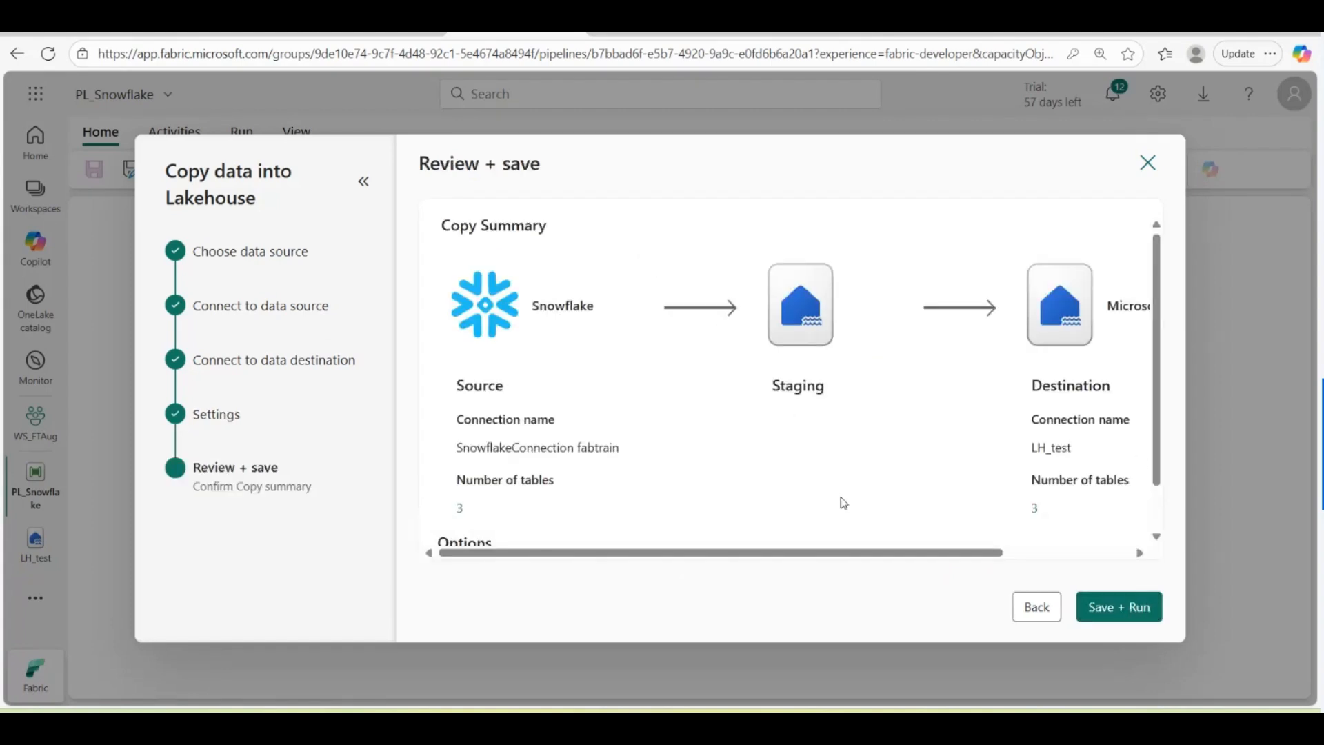
Step: Save + Run the copy setup, creating the ForEach_pzg loop with Copy_pzg in PL_Snowflake
click(1113, 611)
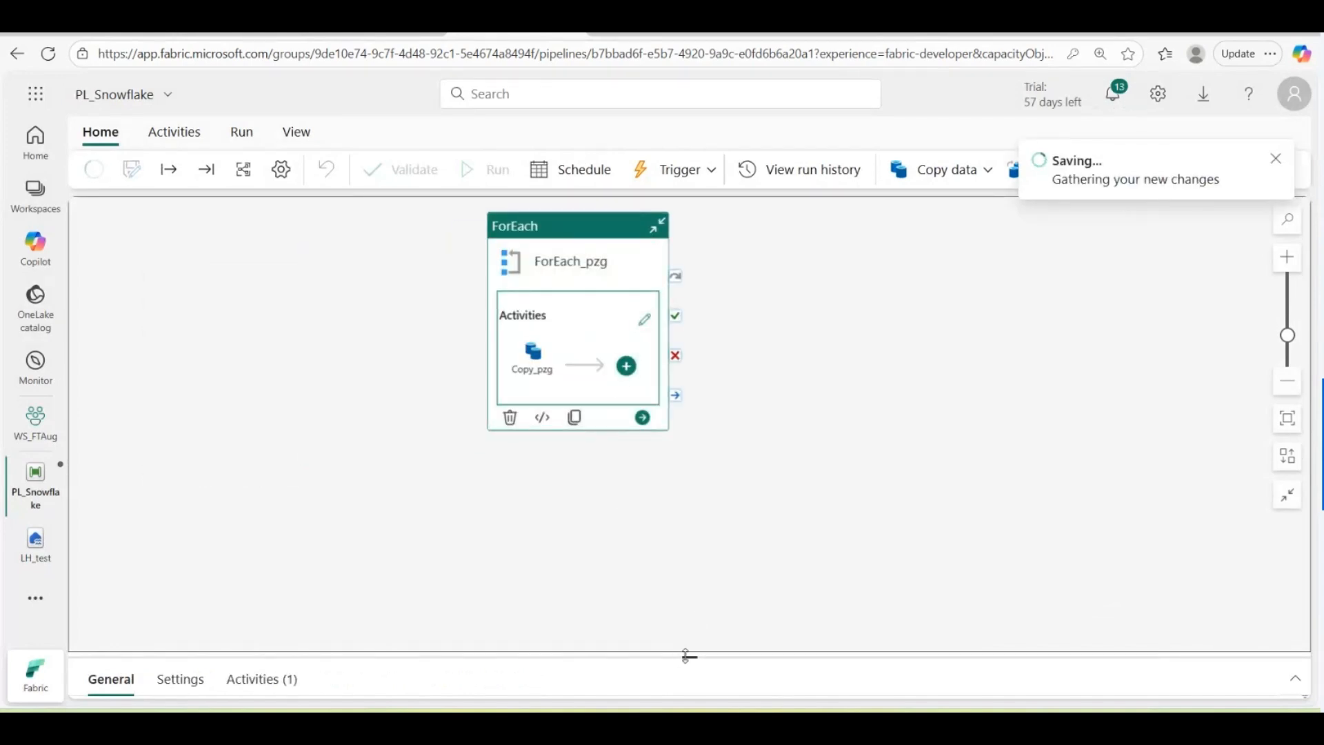
drag(686, 656, 689, 474)
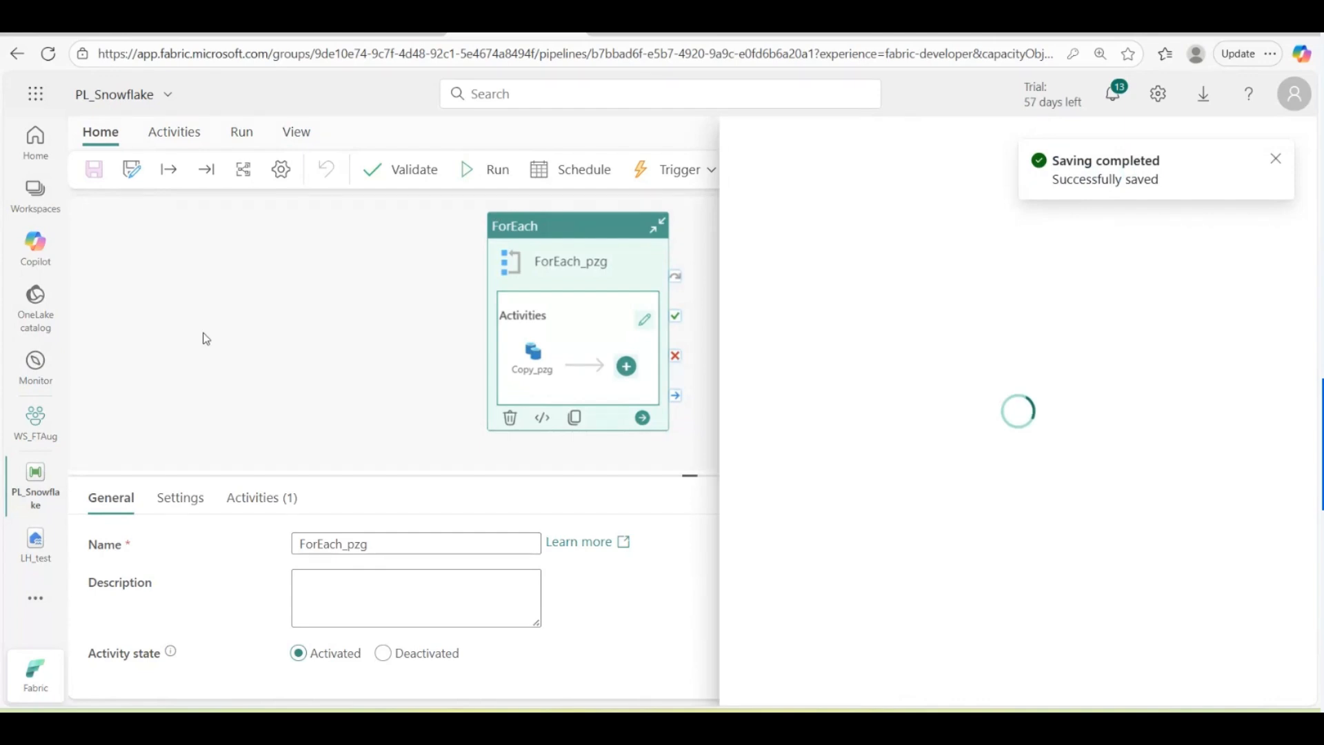
Step: Confirm the PL_Snowflake pipeline run and watch the Output panel until all copies succeed
click(1270, 157)
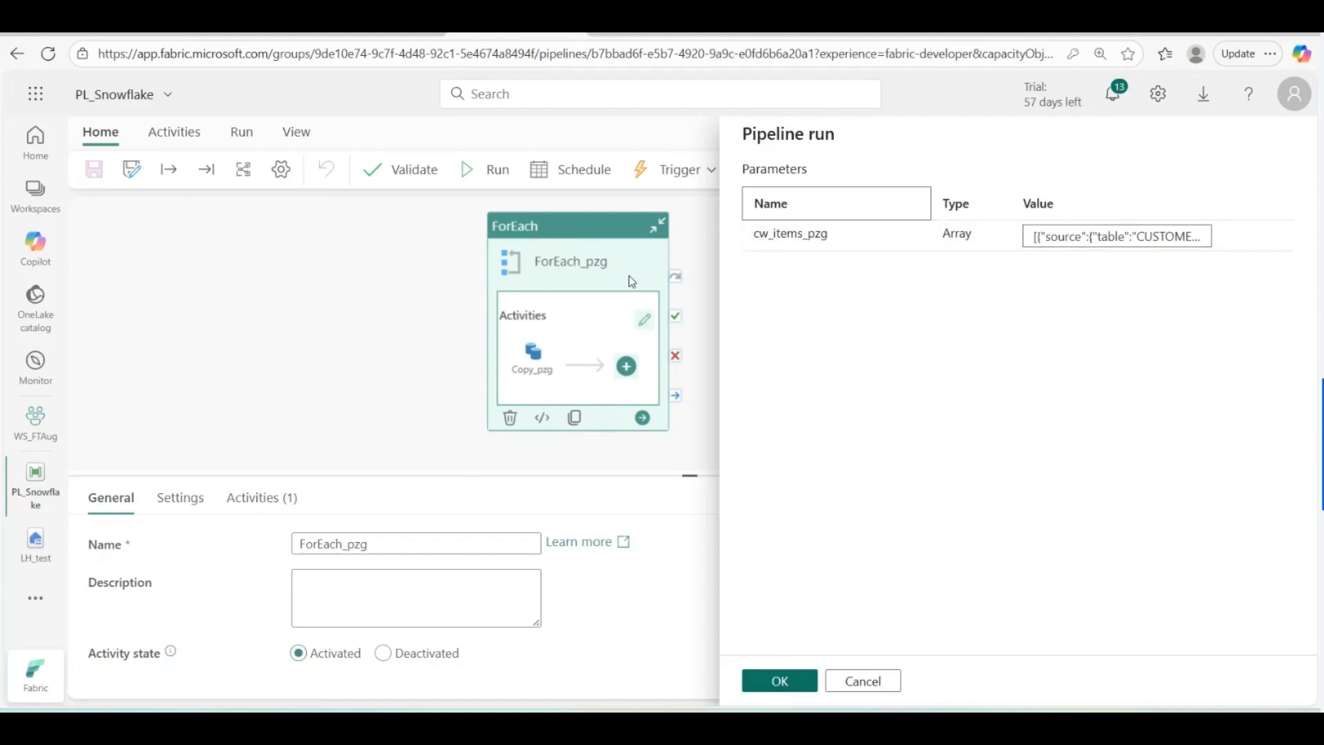
click(780, 682)
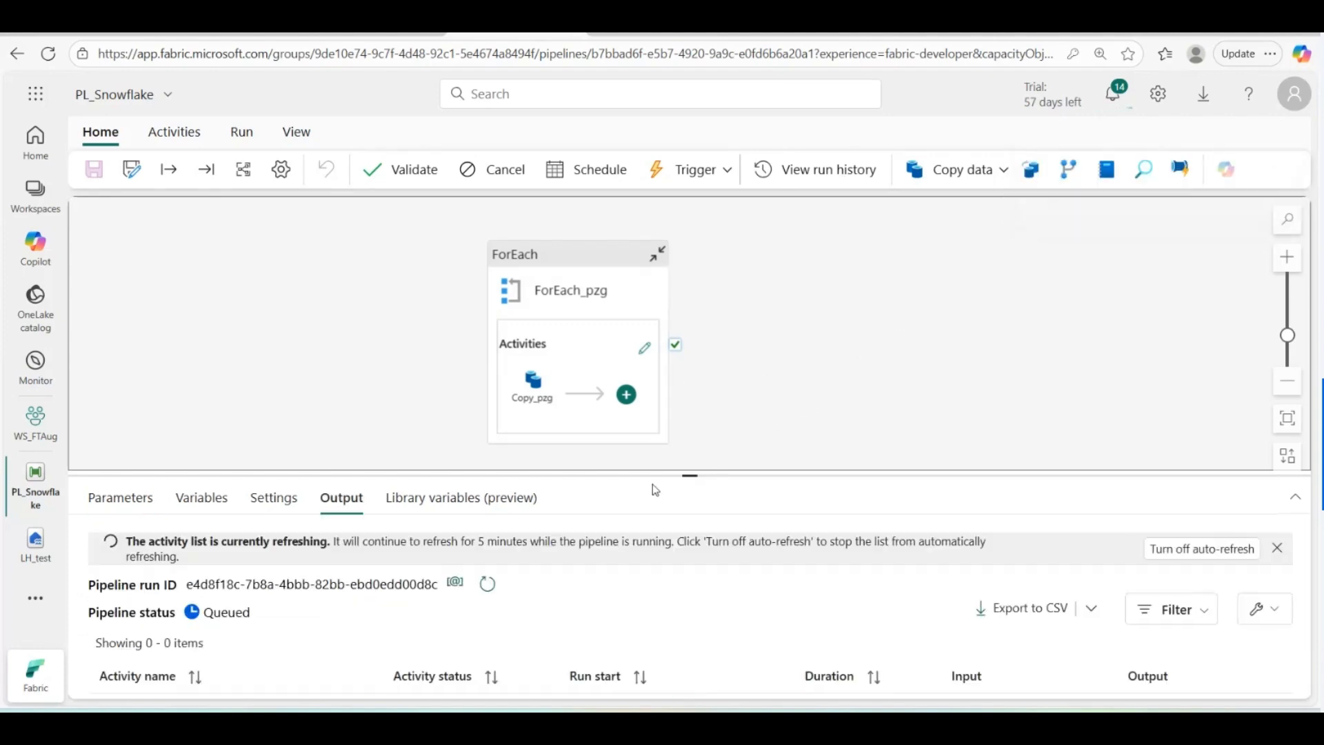
drag(689, 475, 690, 338)
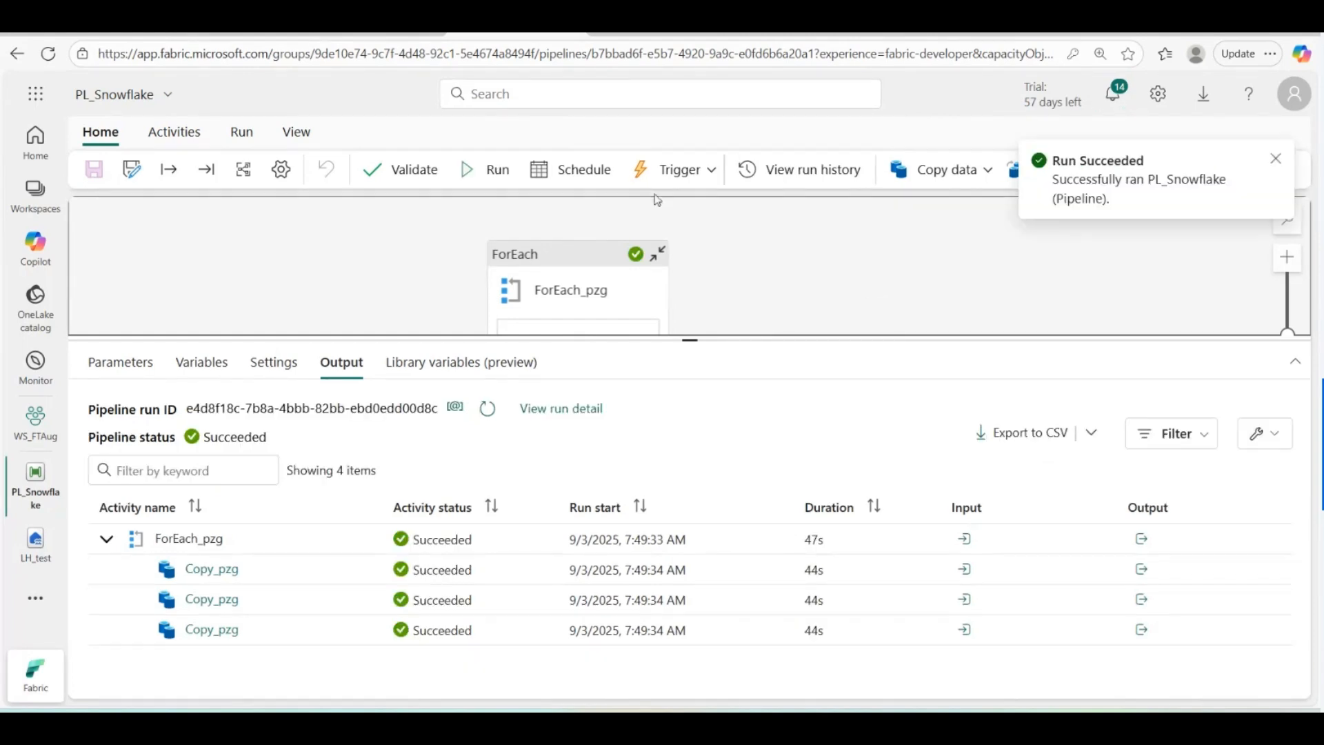
drag(690, 340, 665, 455)
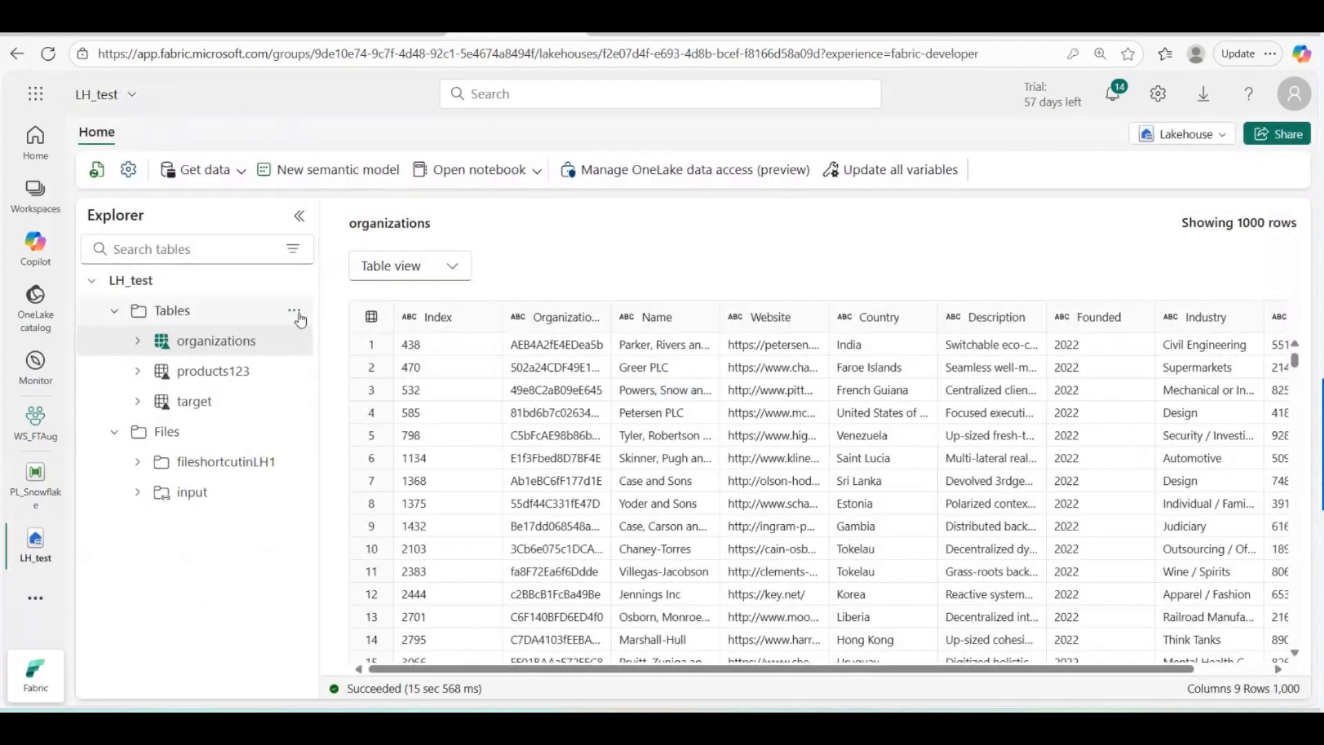
Step: Refresh the LH_test Tables and Unidentified folder to show the three PUBLIC_ tables
click(297, 311)
click(347, 461)
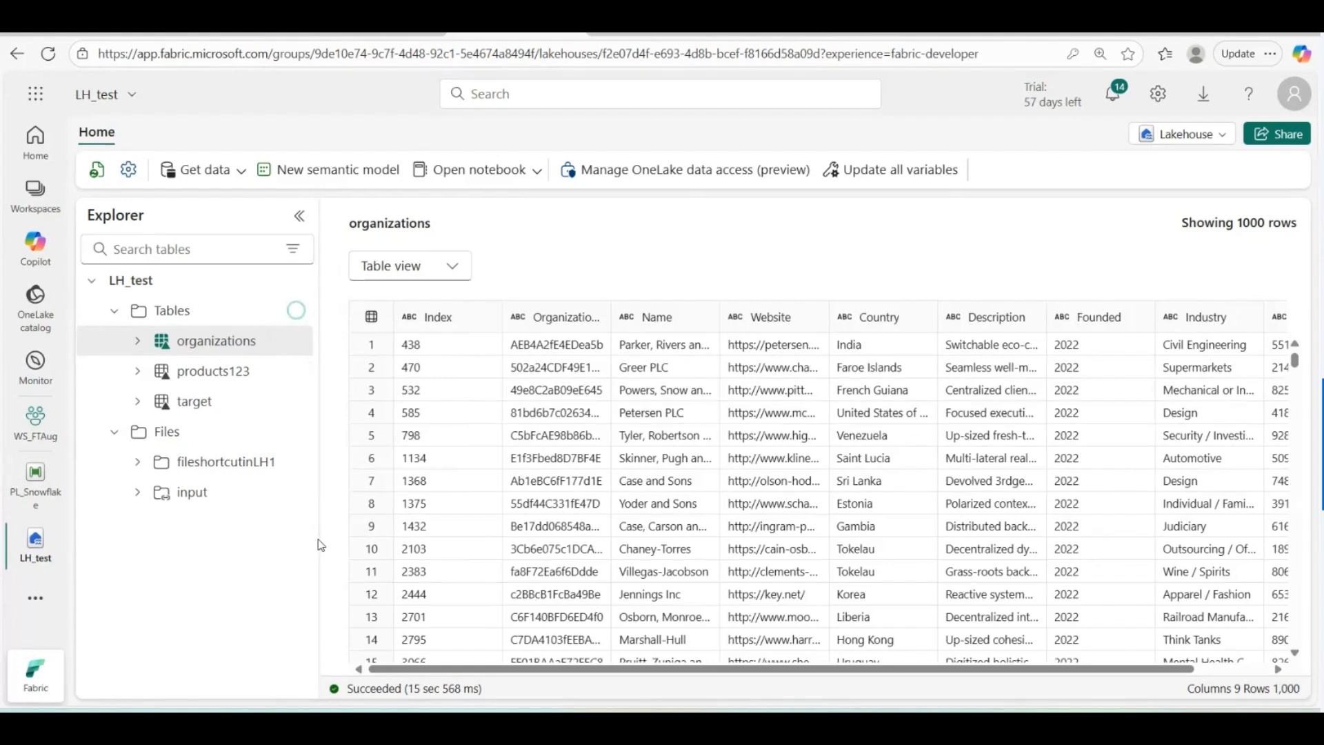
drag(320, 542, 396, 572)
click(366, 432)
click(386, 507)
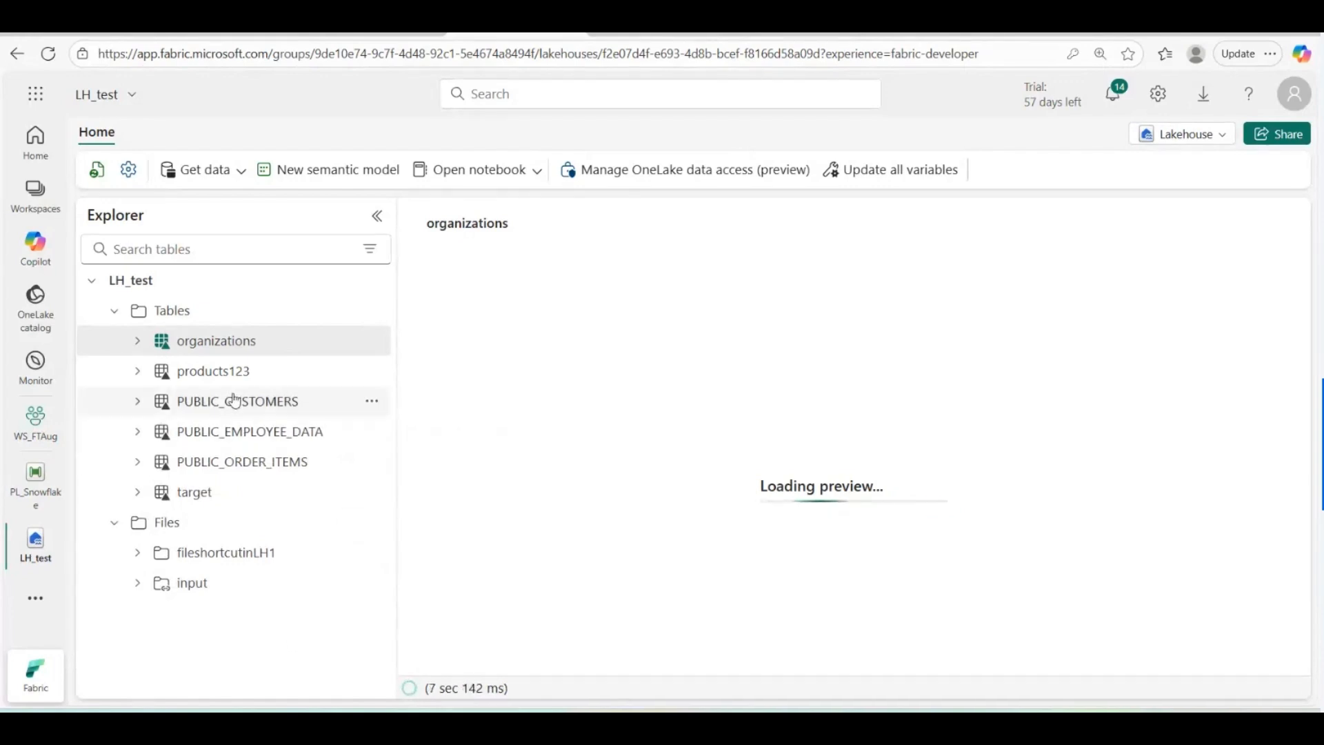